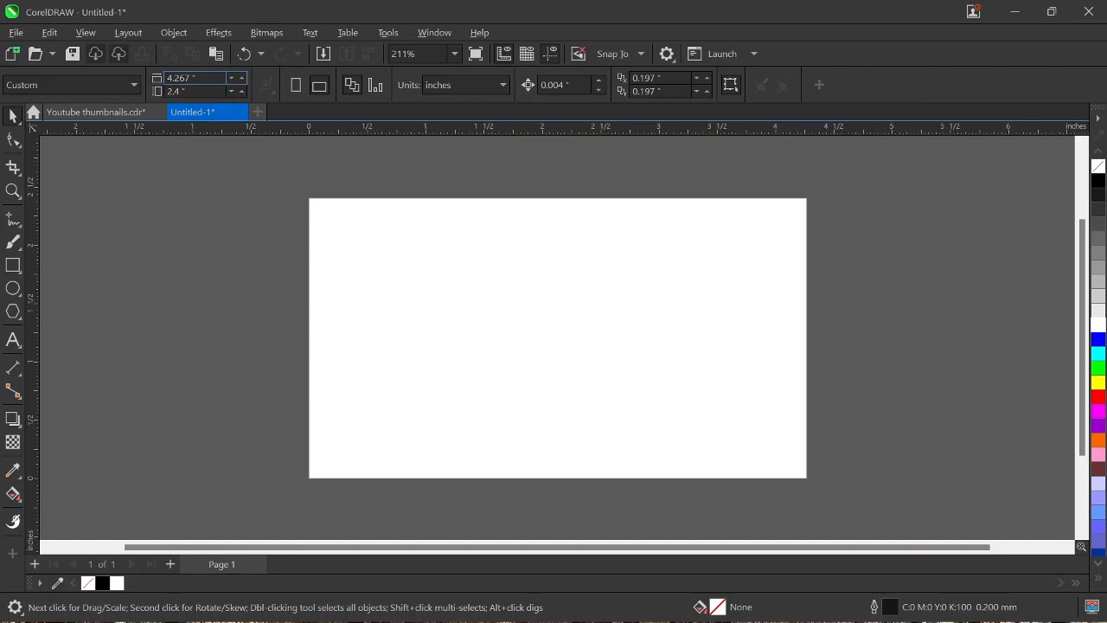
Step: Create a page-sized rectangle, fill it with black and set its outline width to None
{"action": "key", "text": "Tab"}
{"action": "left_click", "coordinate": [268, 282]}
{"action": "double_click", "coordinate": [12, 268]}
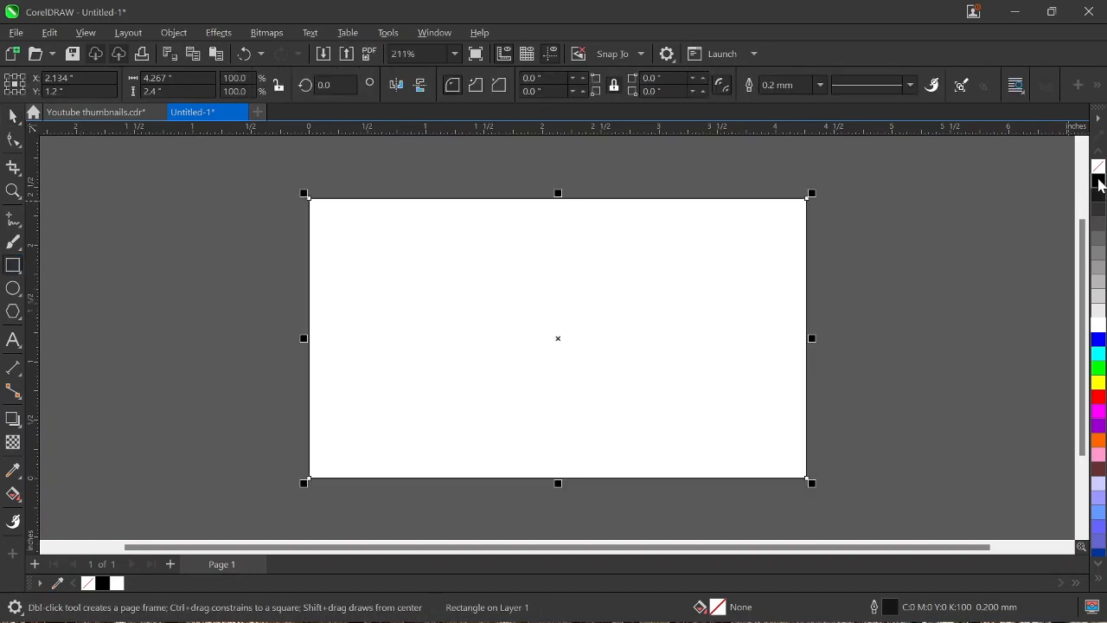
{"action": "left_click", "coordinate": [1097, 180]}
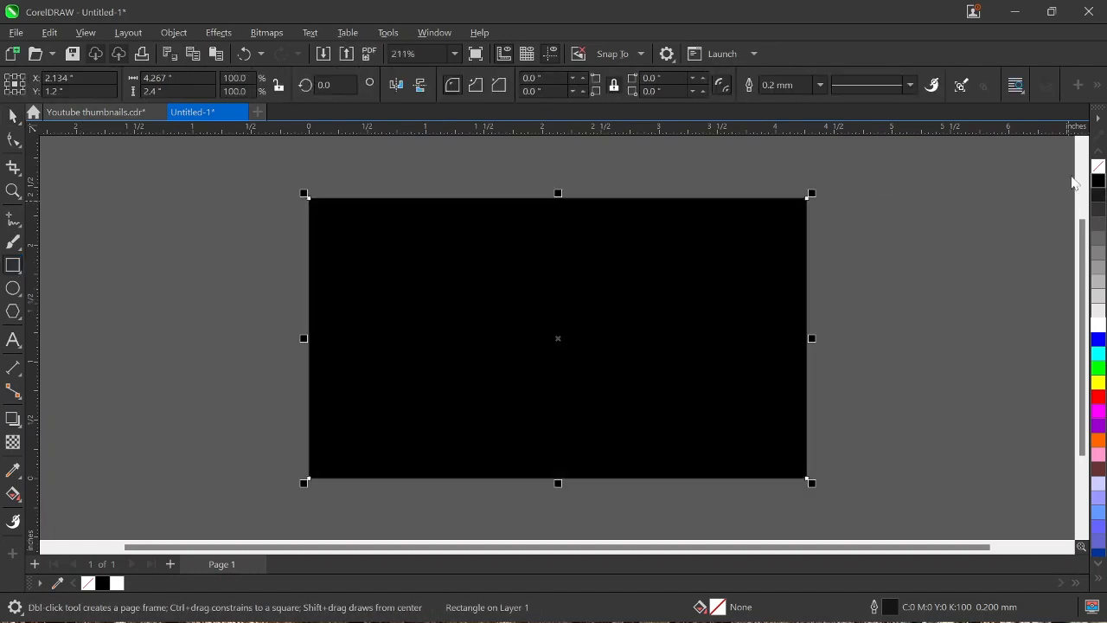
{"action": "left_click", "coordinate": [821, 85]}
{"action": "left_click", "coordinate": [790, 101]}
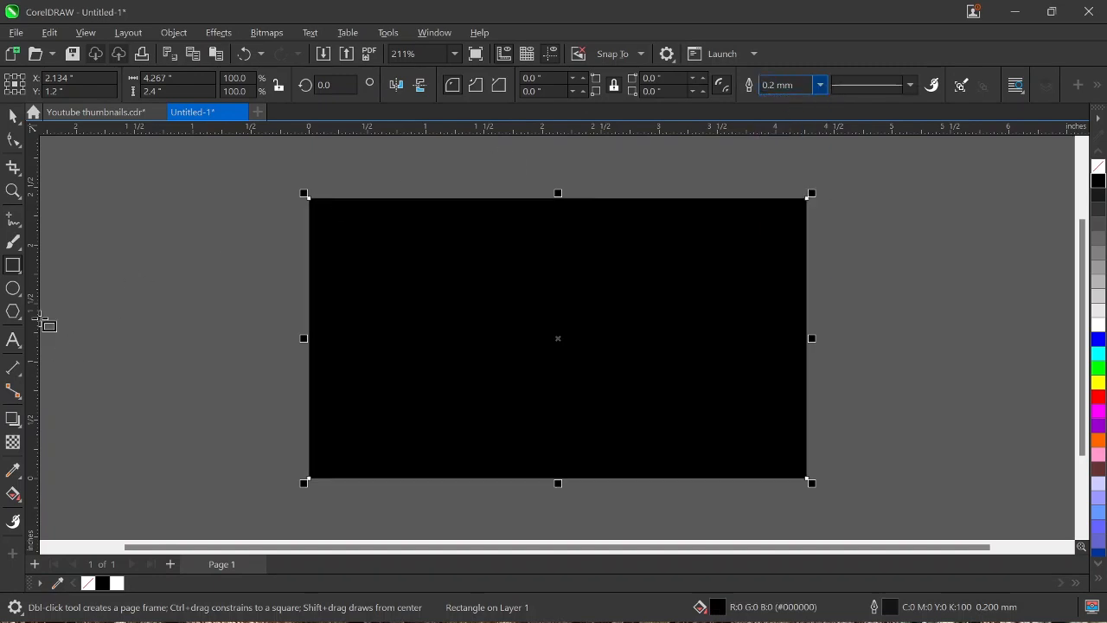
{"action": "left_click", "coordinate": [12, 115]}
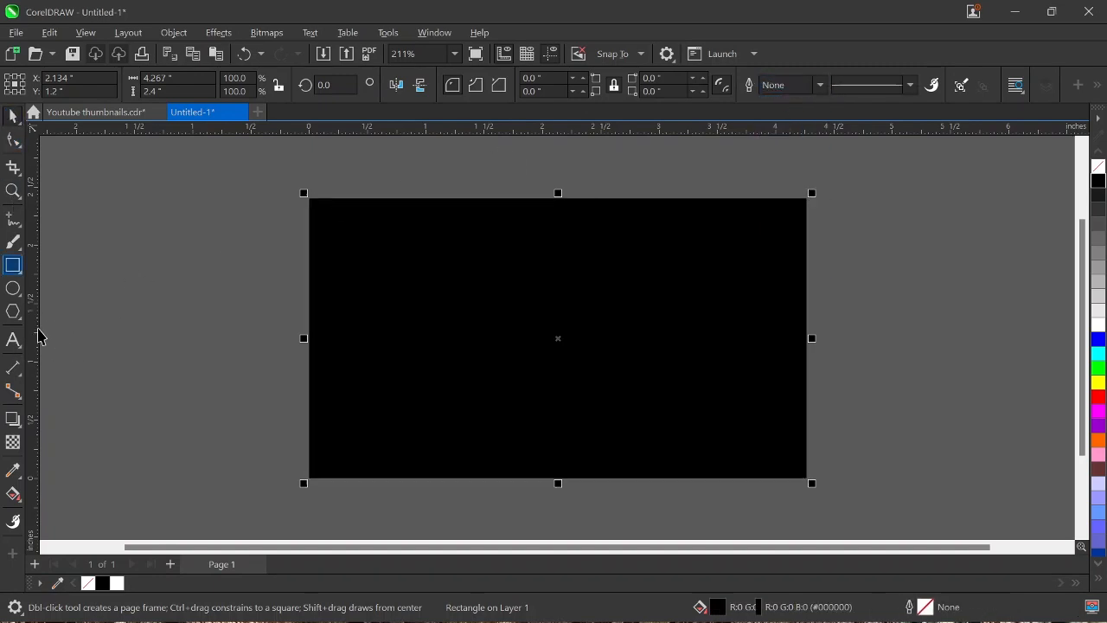
Step: Add the text SLICED beside the page and set its font to Built Titling Sb
{"action": "left_click", "coordinate": [13, 340]}
{"action": "left_click", "coordinate": [173, 269]}
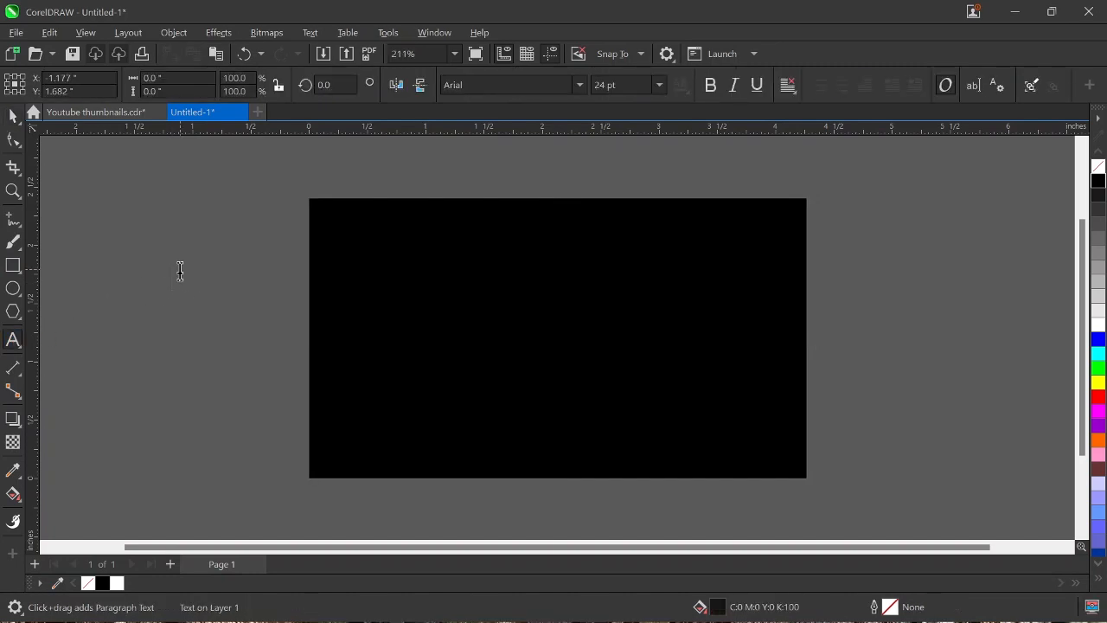
{"action": "type", "text": "SLICED"}
{"action": "left_click", "coordinate": [14, 115]}
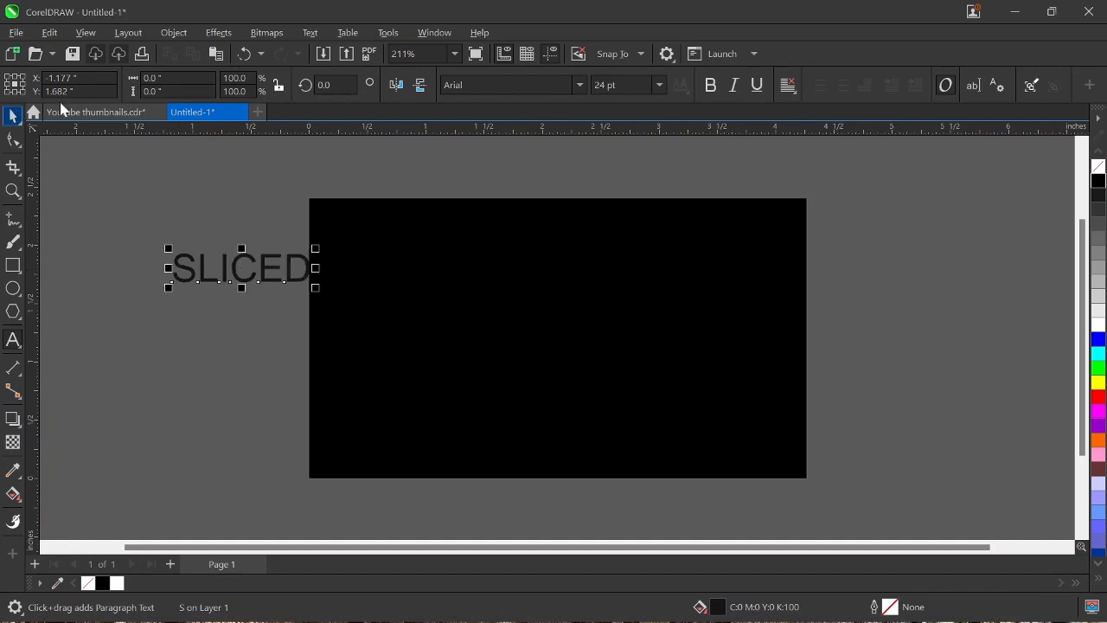
{"action": "left_click", "coordinate": [580, 85]}
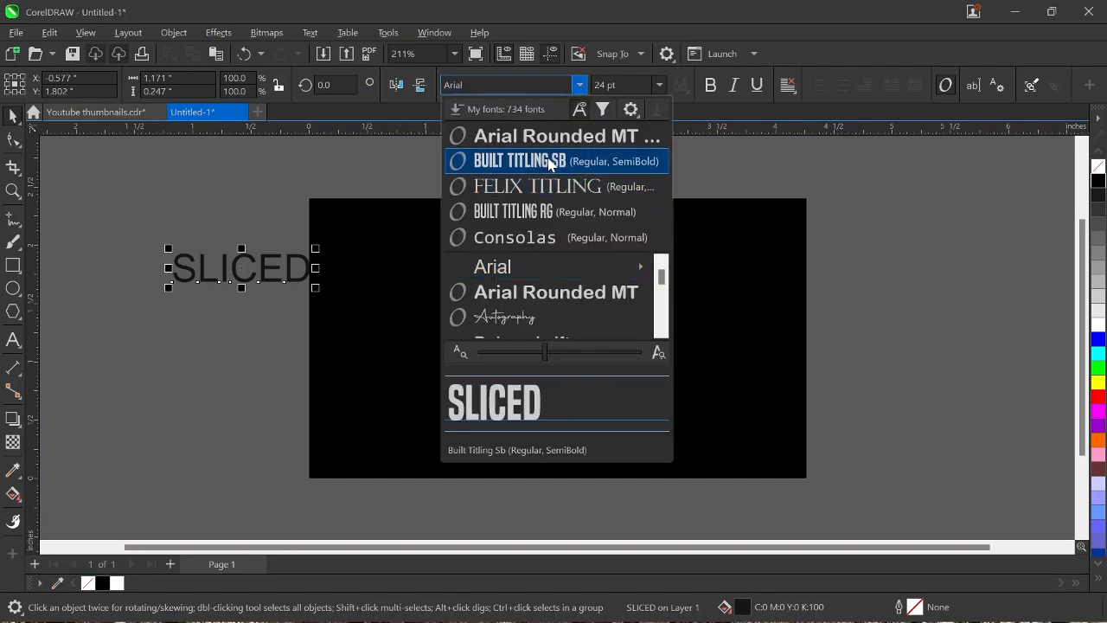
{"action": "left_click", "coordinate": [548, 161]}
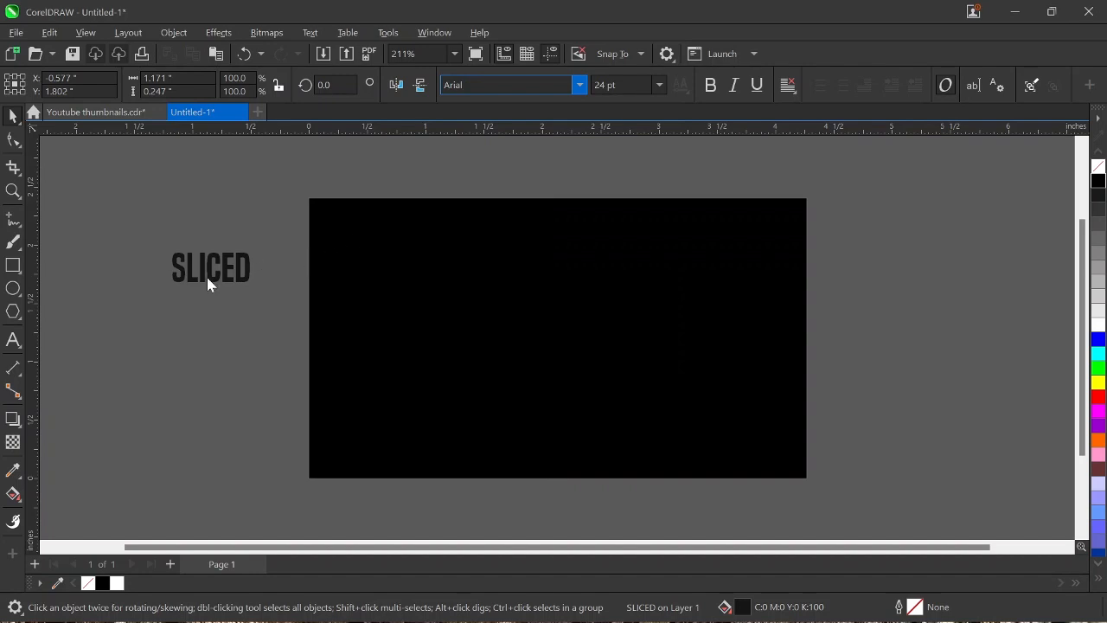
Step: Enlarge the SLICED text to about 2.56 inches wide, move it onto the black rectangle and fill it with white
{"action": "left_click_drag", "start_coordinate": [254, 292], "coordinate": [470, 447]}
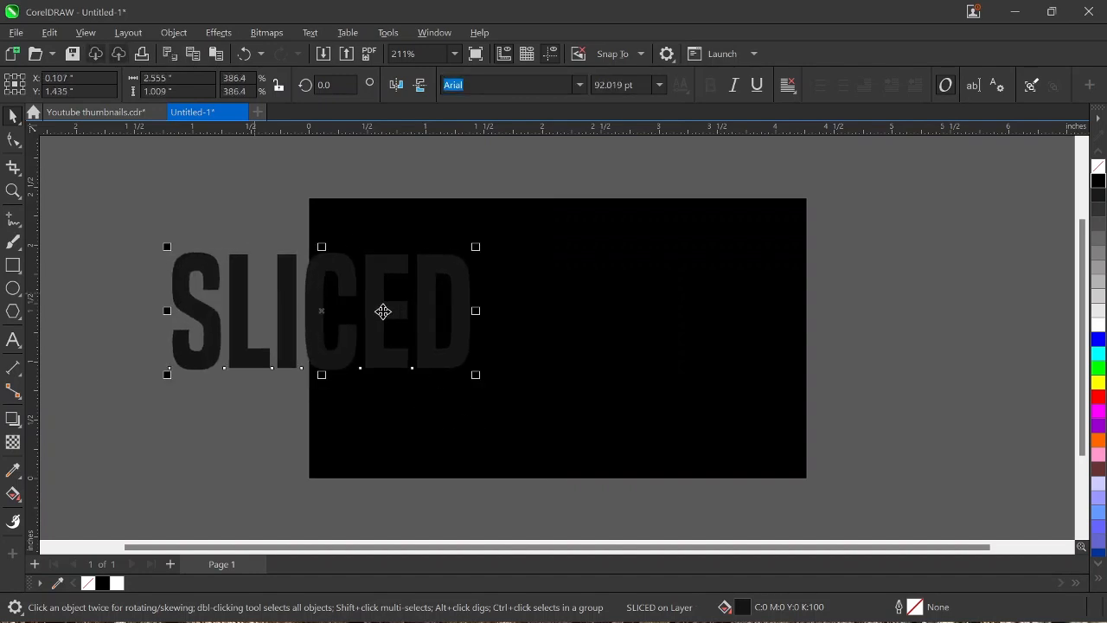
{"action": "left_click_drag", "start_coordinate": [383, 311], "coordinate": [628, 325]}
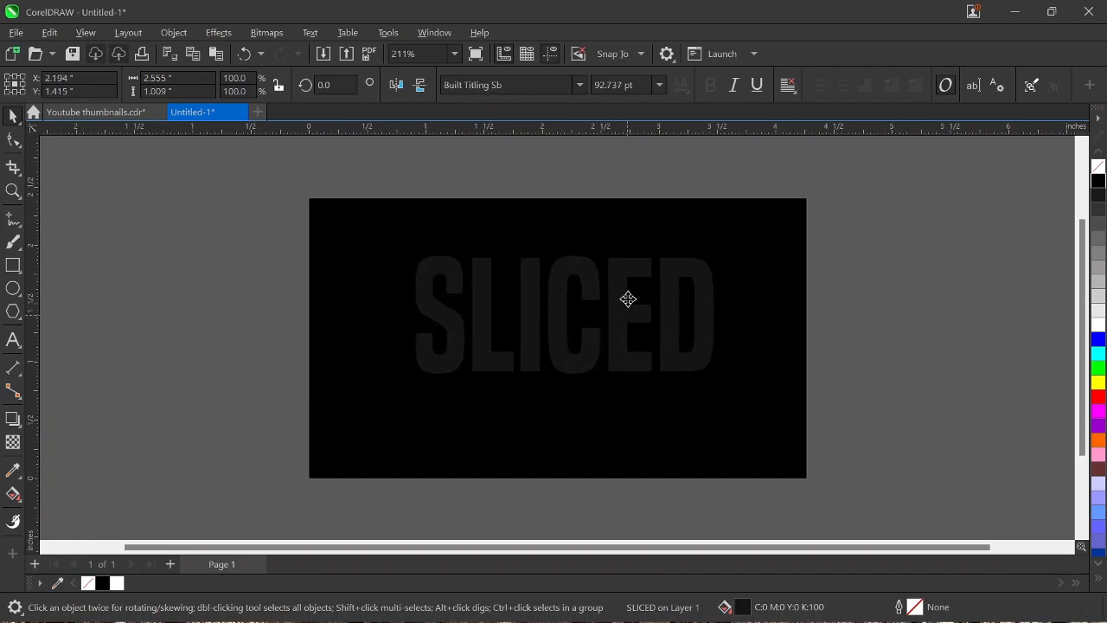
{"action": "left_click", "coordinate": [1098, 325]}
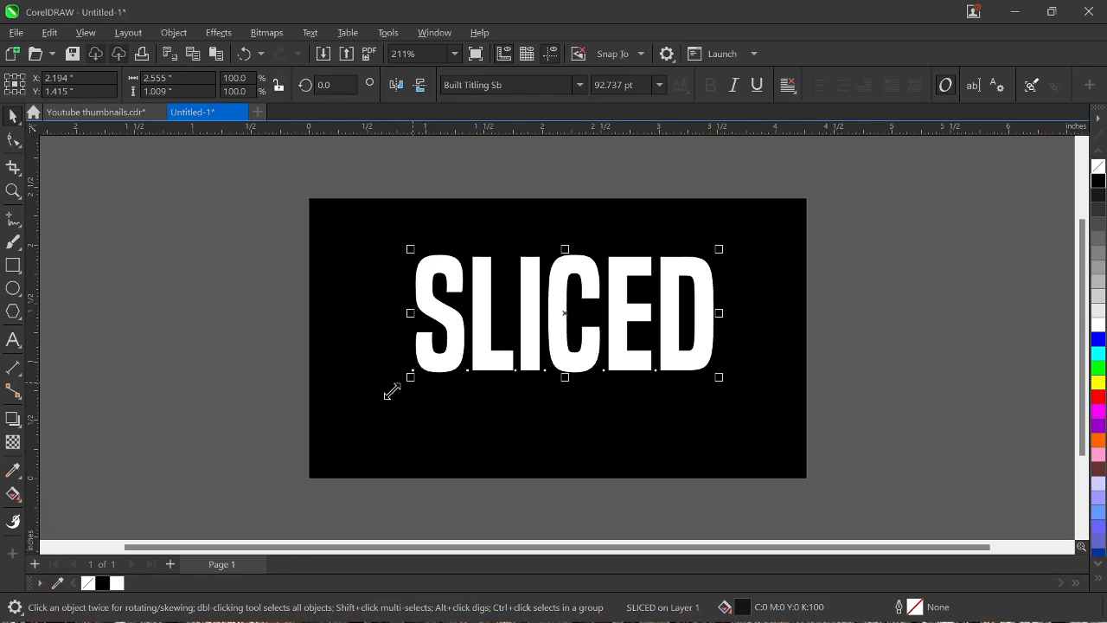
Step: Enlarge the SLICED text slightly to about 2.66 inches wide and centre it on the page
{"action": "left_click_drag", "start_coordinate": [391, 392], "coordinate": [384, 398]}
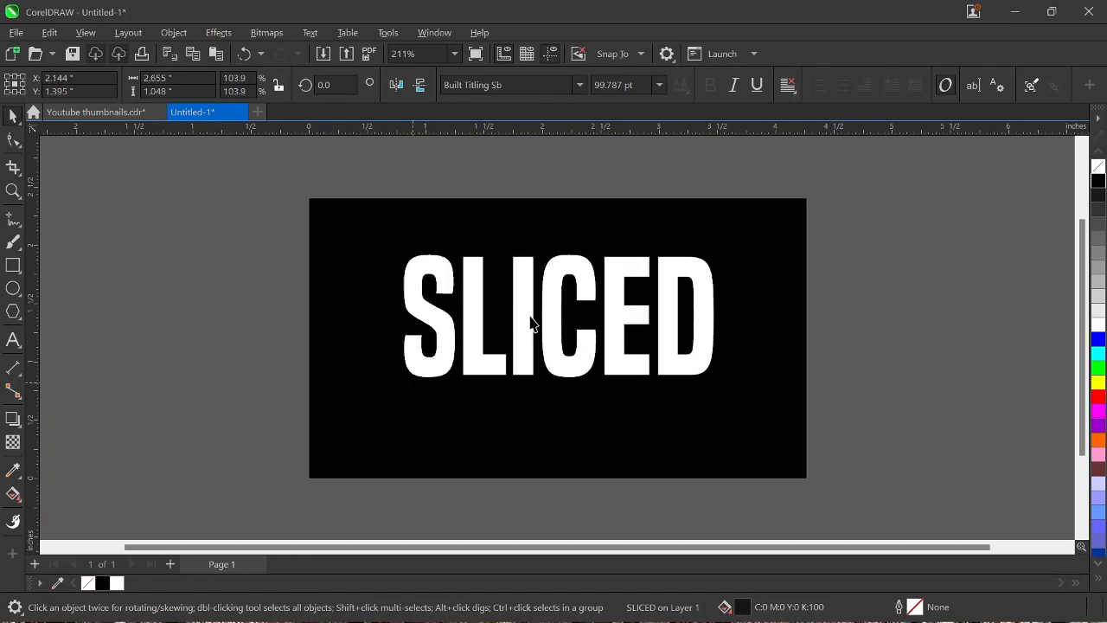
{"action": "key", "text": "p"}
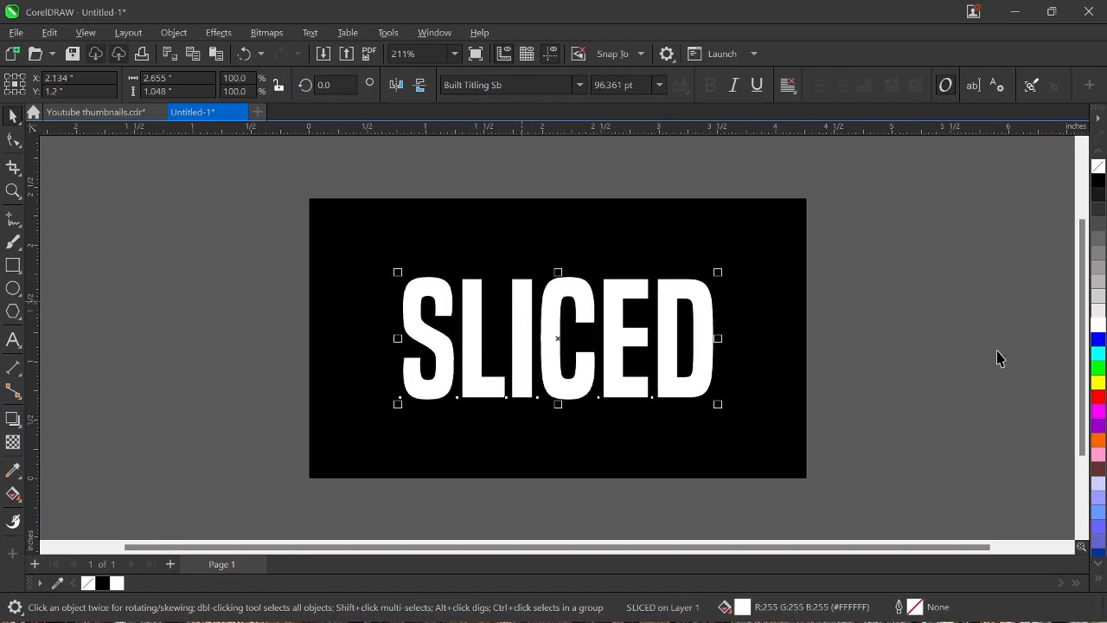
{"action": "left_click", "coordinate": [940, 309]}
Step: Cut the SLICED text with the Knife tool along a diagonal from the base of the S to the upper edge of the D
{"action": "left_click", "coordinate": [700, 319]}
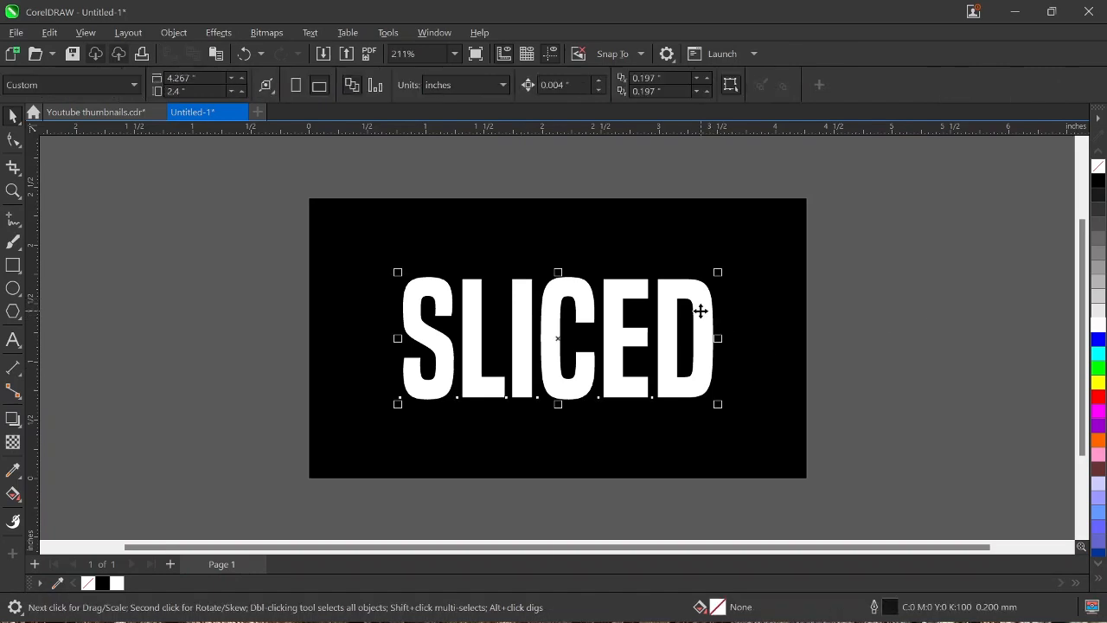
{"action": "left_click", "coordinate": [19, 173]}
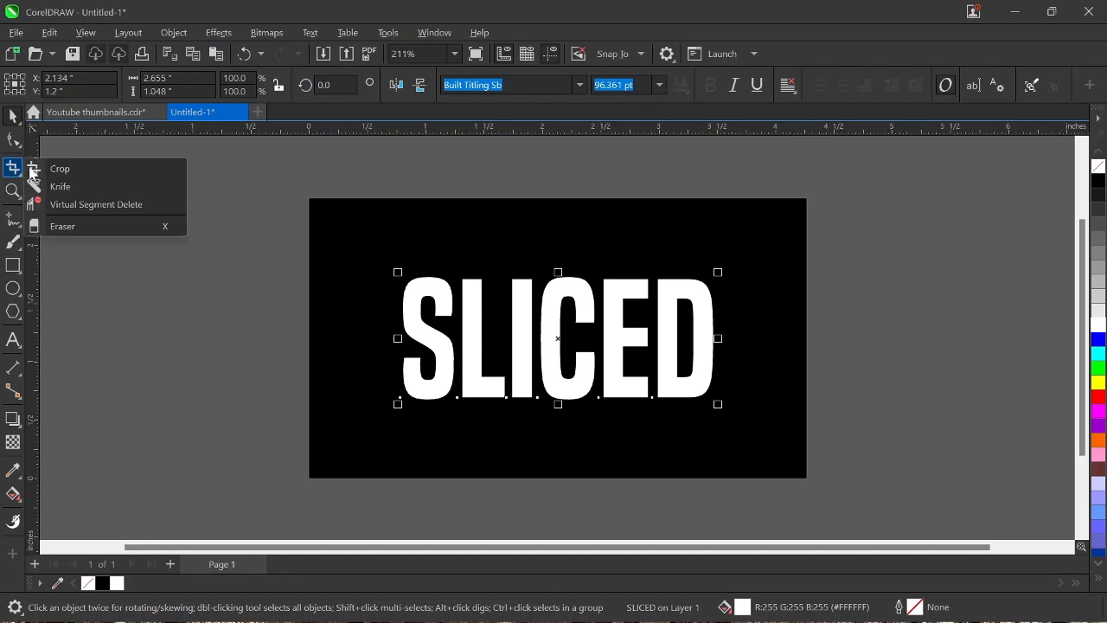
{"action": "left_click", "coordinate": [66, 189]}
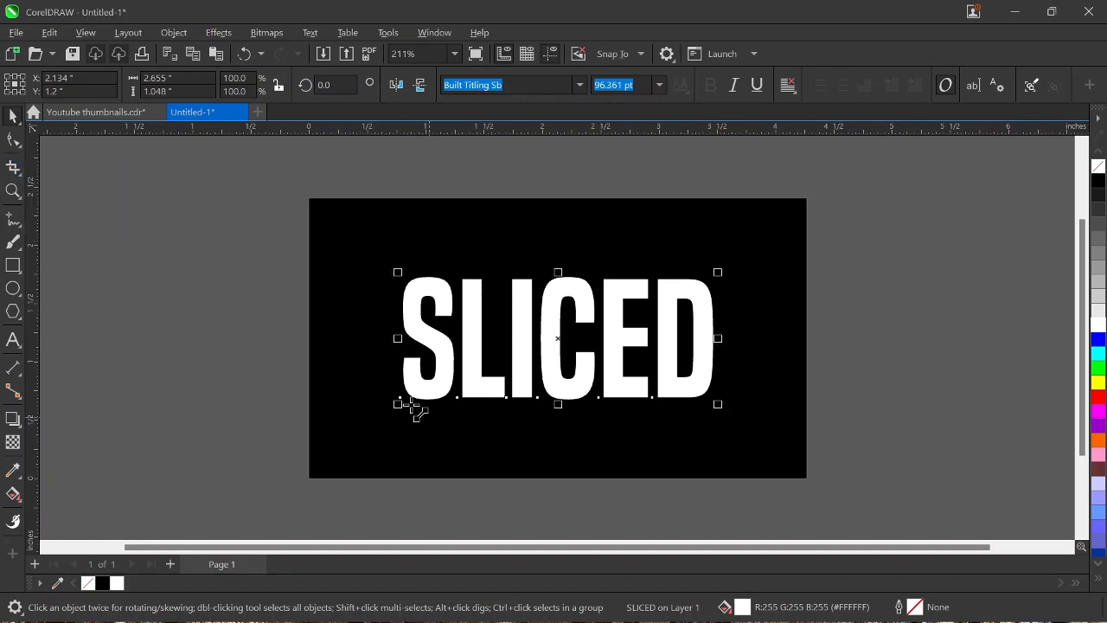
{"action": "left_click", "coordinate": [407, 399]}
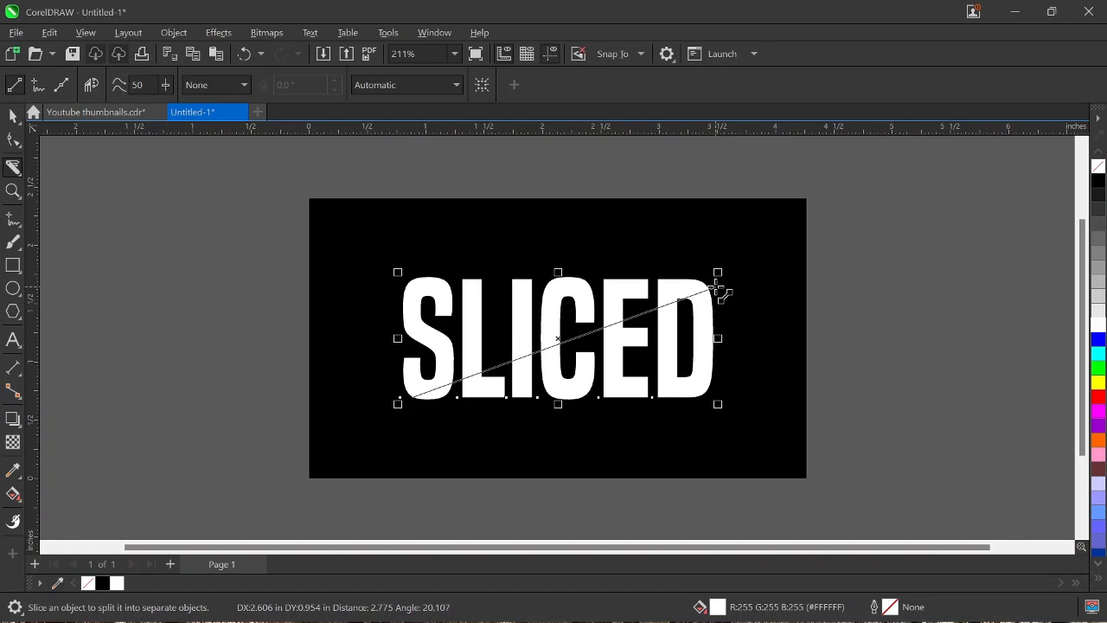
{"action": "left_click", "coordinate": [716, 288]}
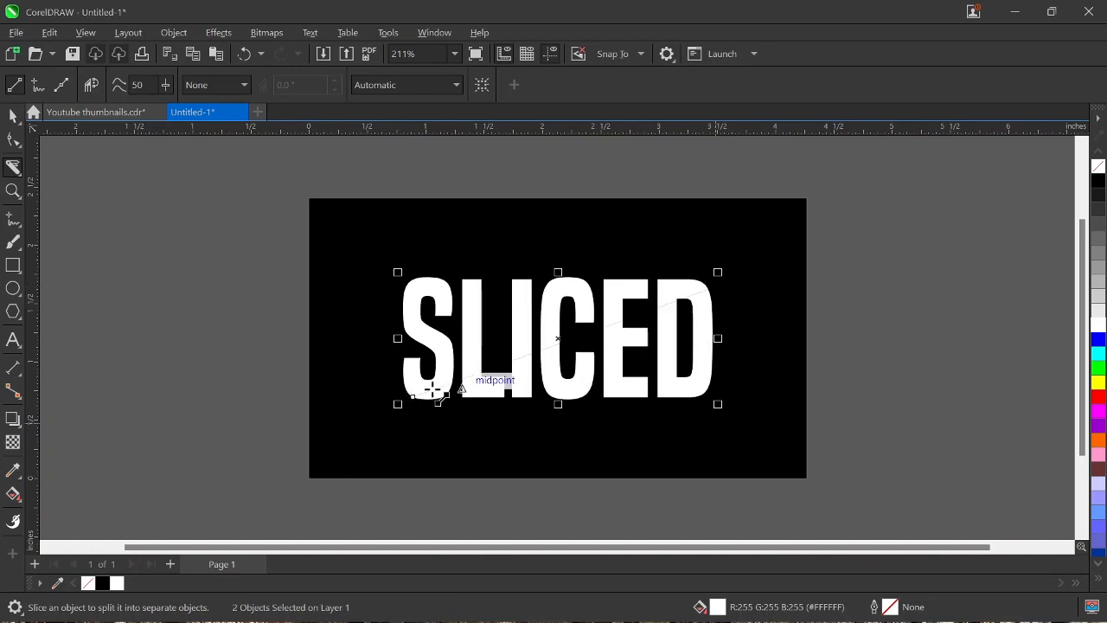
Step: Try moving the upper slice of the text straight up, away from the lower slice, and undo the move
{"action": "scroll", "coordinate": [459, 385], "scroll_direction": "up", "scroll_amount": 2}
{"action": "scroll", "coordinate": [451, 389], "scroll_direction": "up", "scroll_amount": 1}
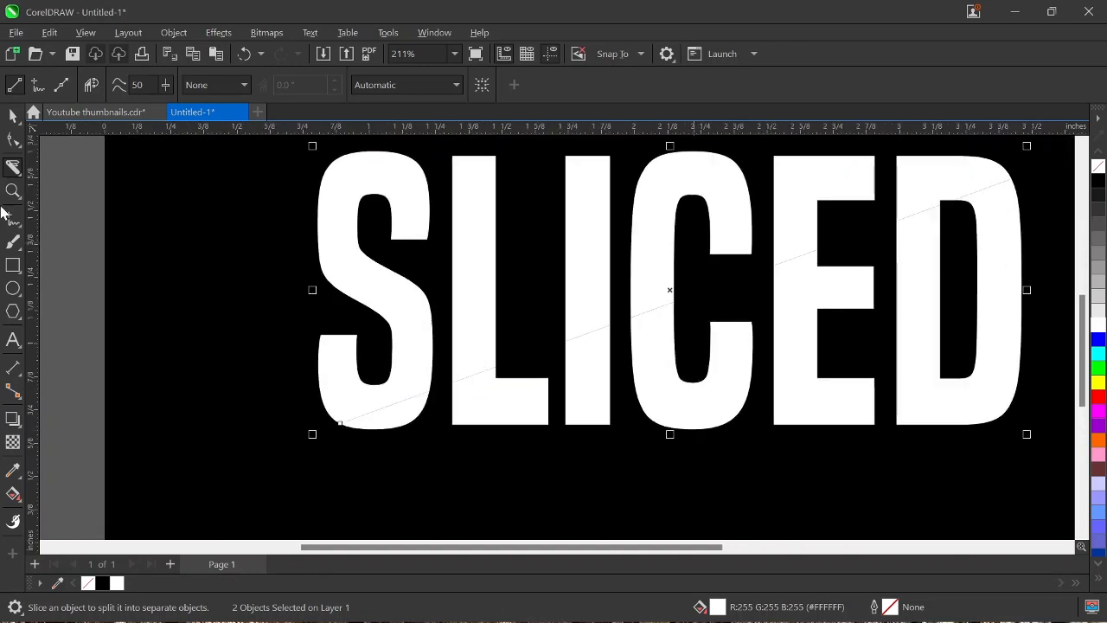
{"action": "left_click", "coordinate": [13, 116]}
{"action": "left_click", "coordinate": [112, 306]}
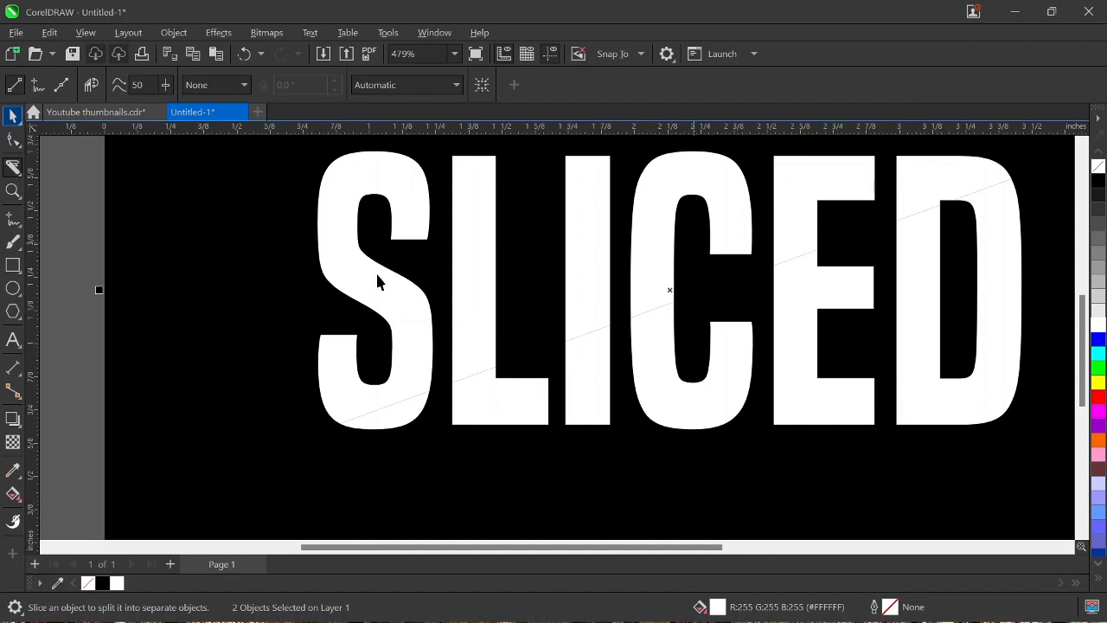
{"action": "key", "text": "space"}
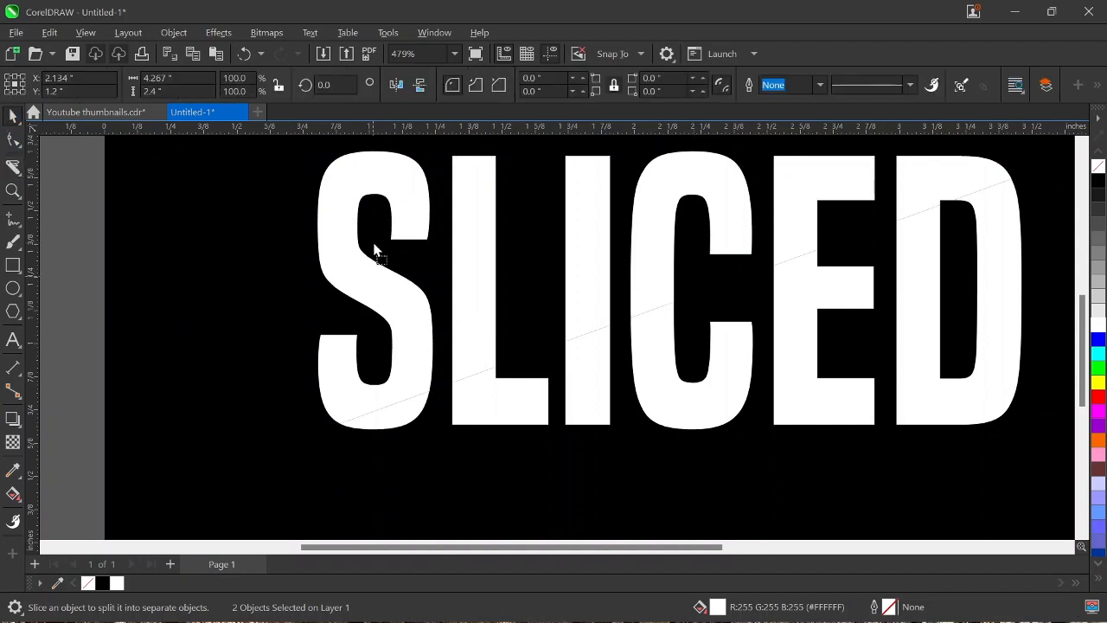
{"action": "left_click_drag", "start_coordinate": [386, 316], "coordinate": [420, 296]}
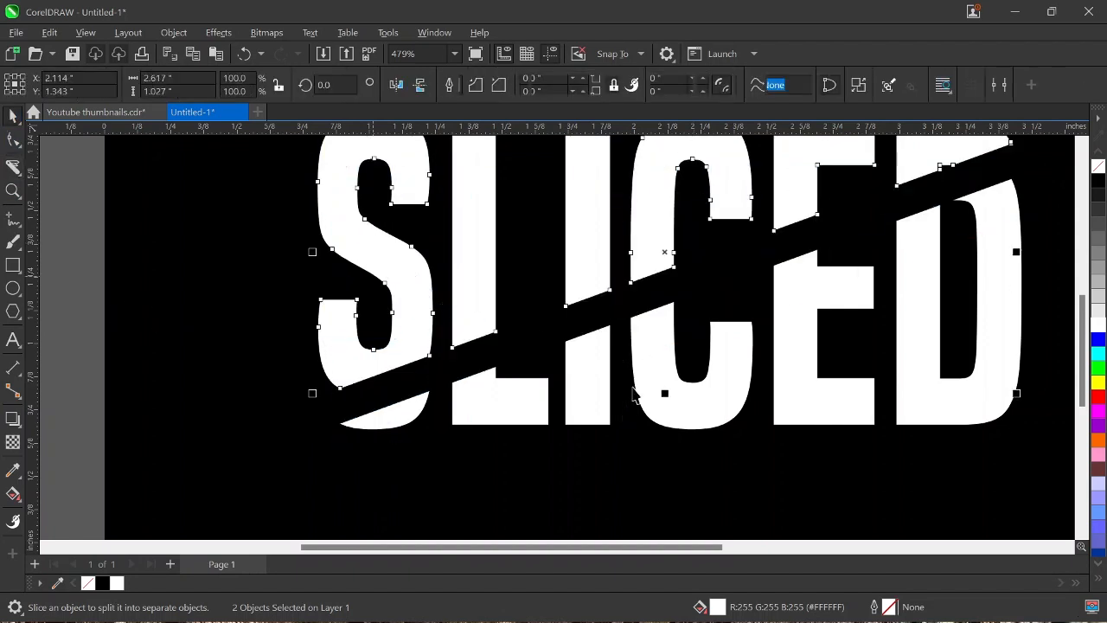
{"action": "scroll", "coordinate": [635, 383], "scroll_direction": "down", "scroll_amount": 4}
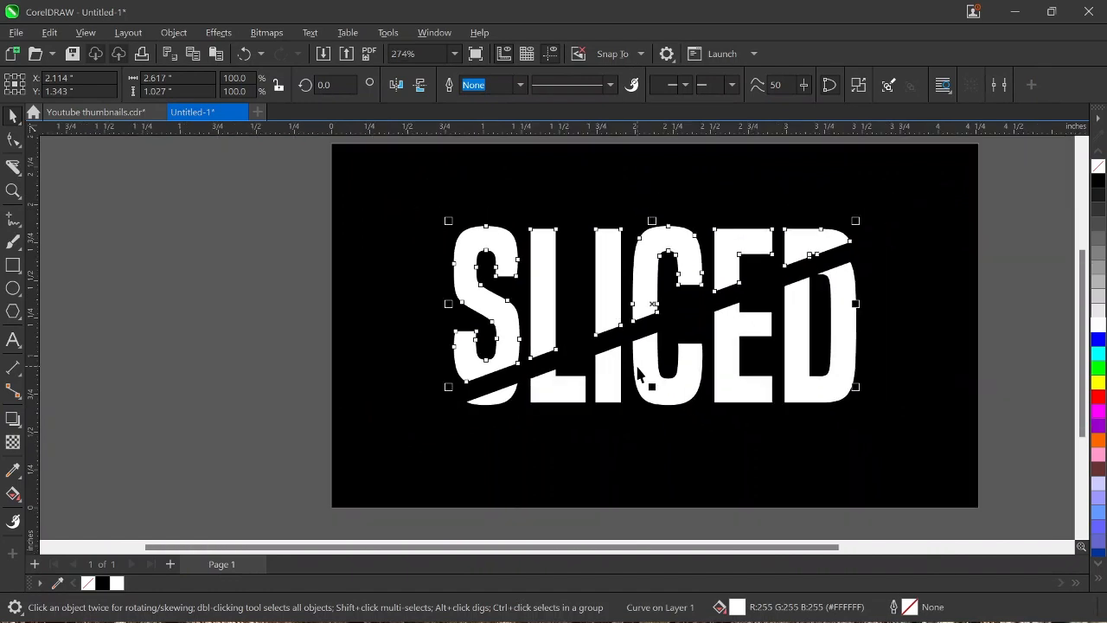
{"action": "key", "text": "ctrl+z"}
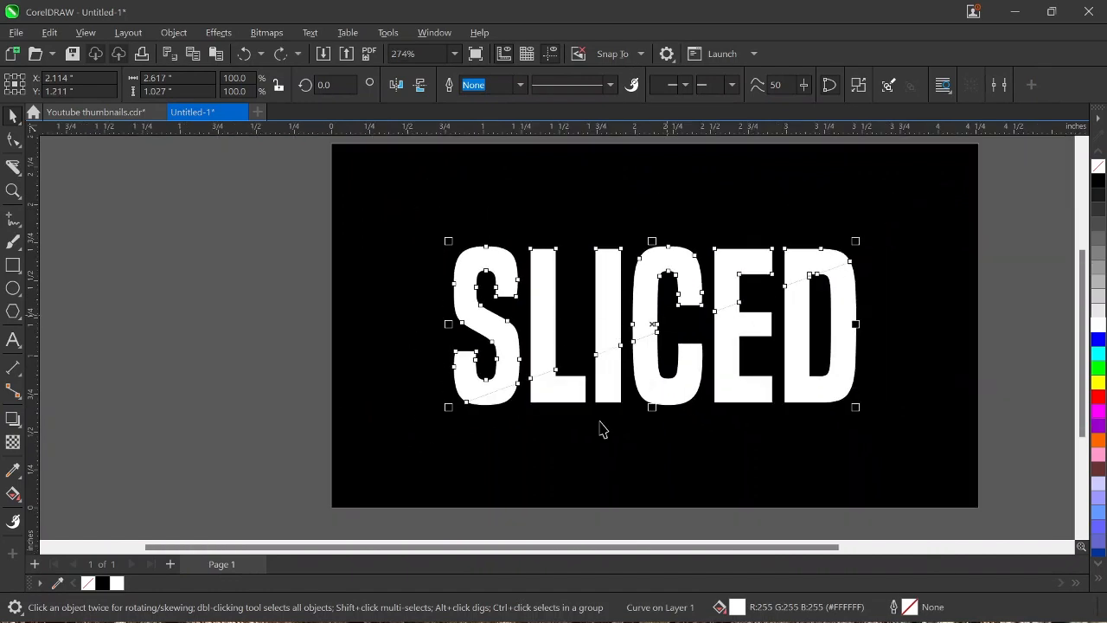
Step: Apply a downward linear fountain fill to the lower slice of the text, starting with 60% Black and ending in white
{"action": "left_click", "coordinate": [746, 394]}
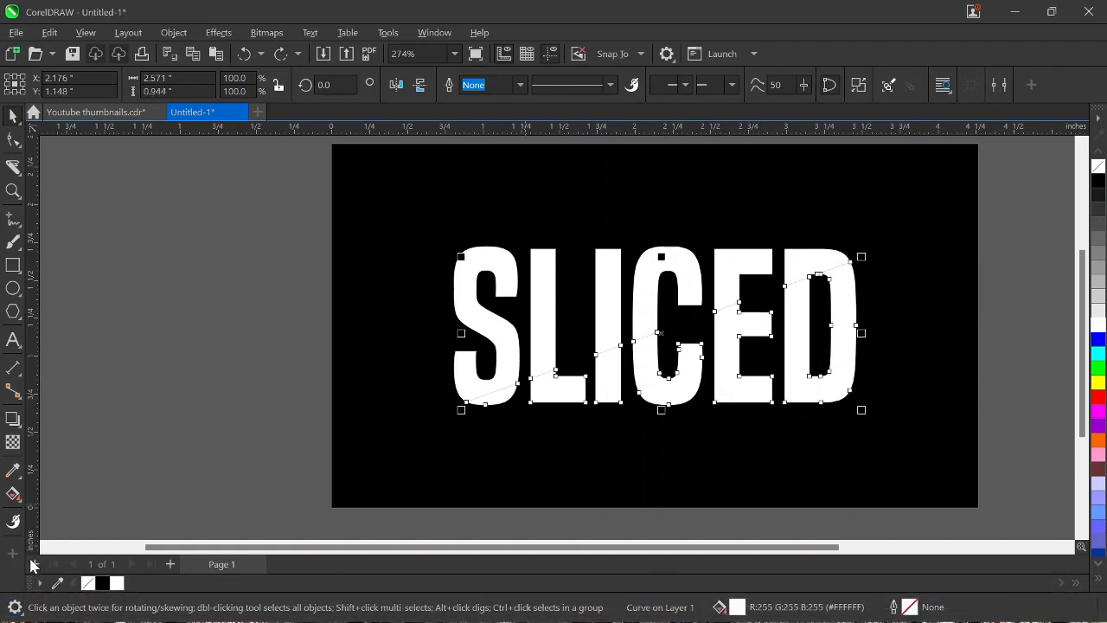
{"action": "left_click", "coordinate": [21, 506]}
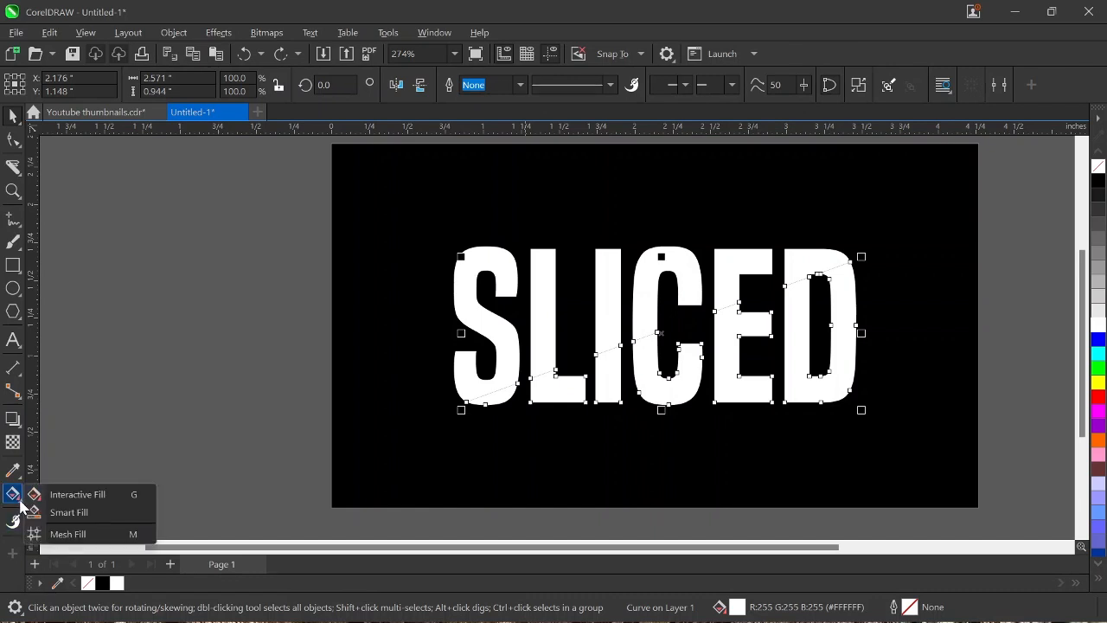
{"action": "left_click", "coordinate": [78, 494]}
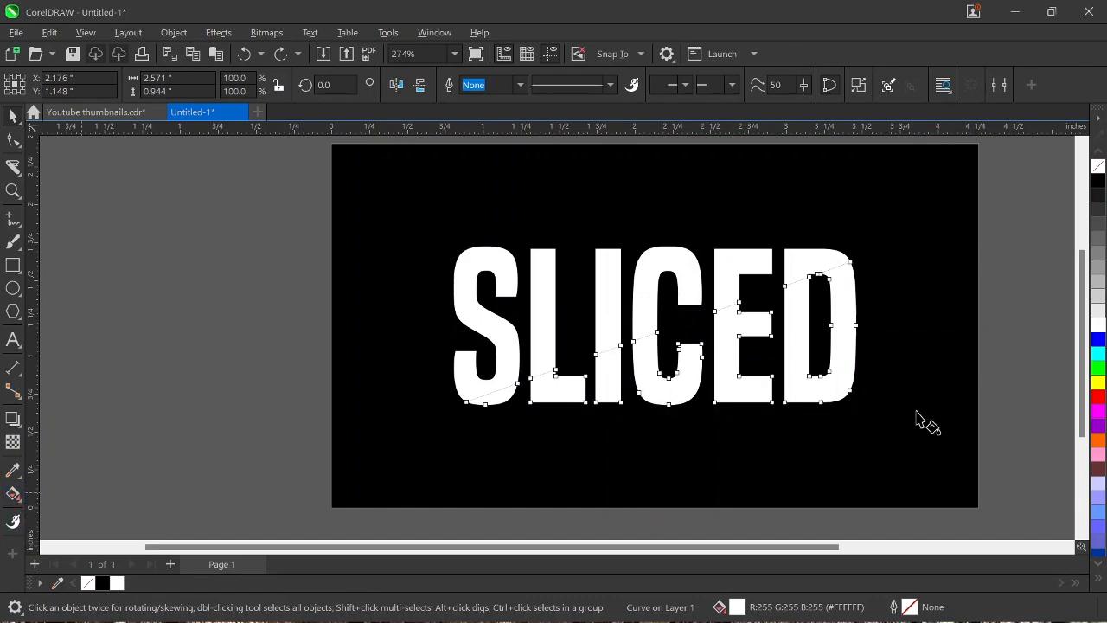
{"action": "left_click_drag", "start_coordinate": [795, 408], "coordinate": [807, 396]}
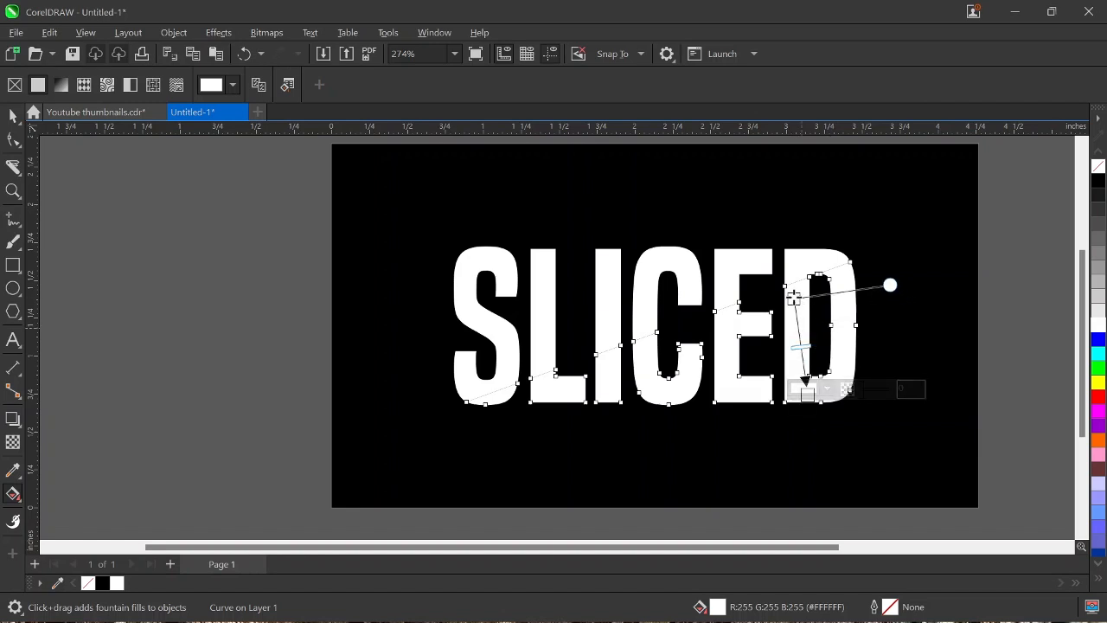
{"action": "left_click", "coordinate": [1099, 248]}
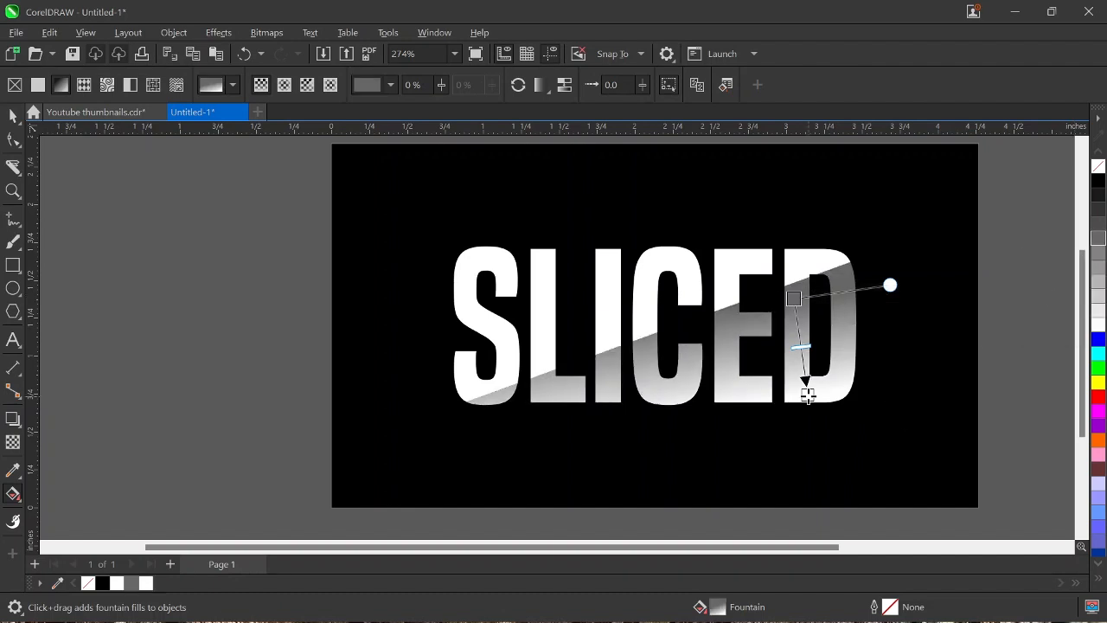
Step: Shorten the lower slice's gradient and straighten it vertically, keeping white as its end colour
{"action": "left_click_drag", "start_coordinate": [807, 393], "coordinate": [795, 354]}
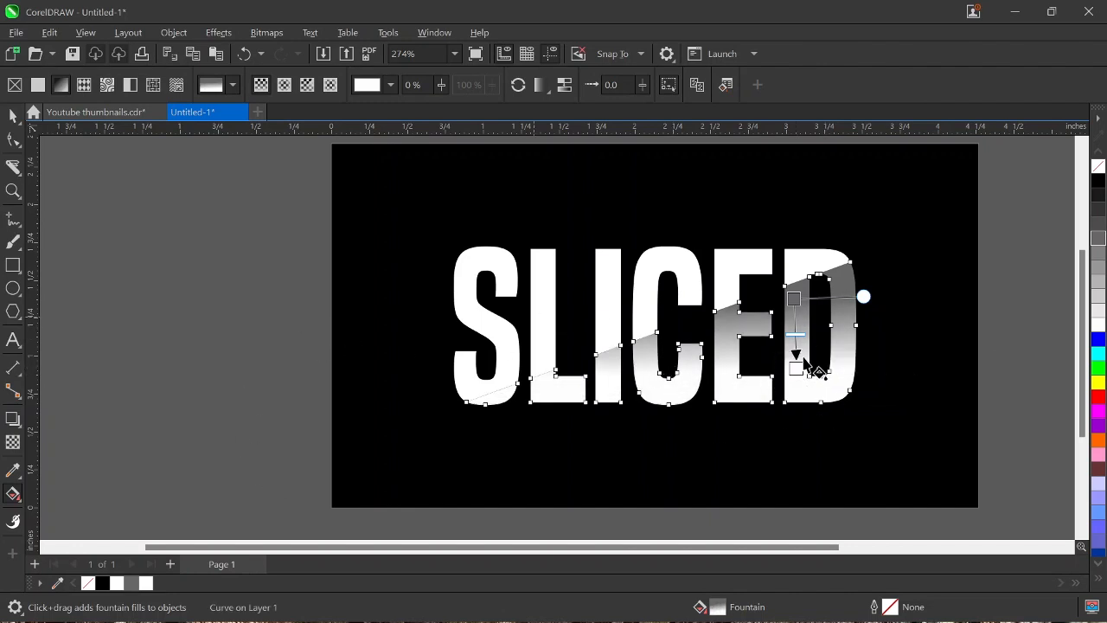
{"action": "left_click_drag", "start_coordinate": [796, 367], "coordinate": [794, 364]}
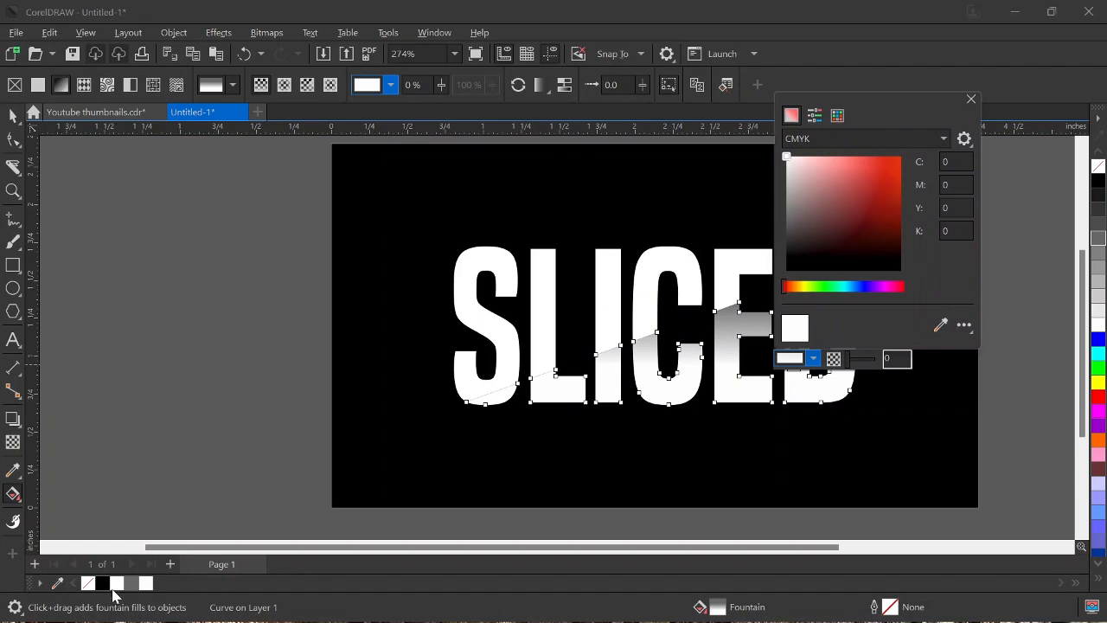
{"action": "left_click", "coordinate": [113, 584]}
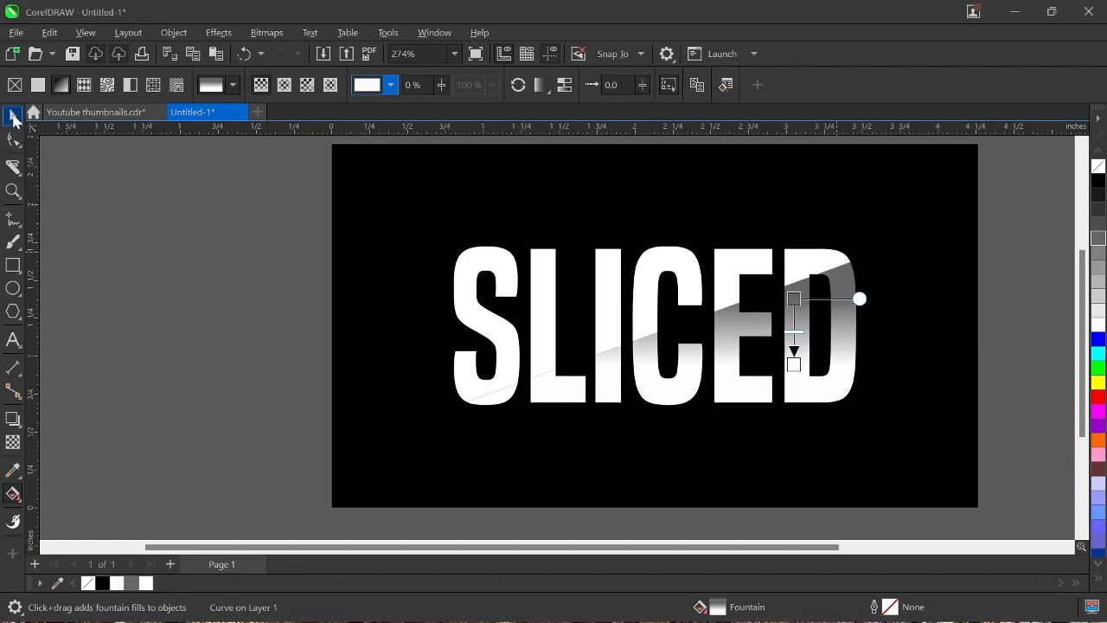
Step: Apply a downward linear fountain fill to the upper slice of the text, starting at the upper edge of the L
{"action": "left_click", "coordinate": [13, 117]}
{"action": "key", "text": "space"}
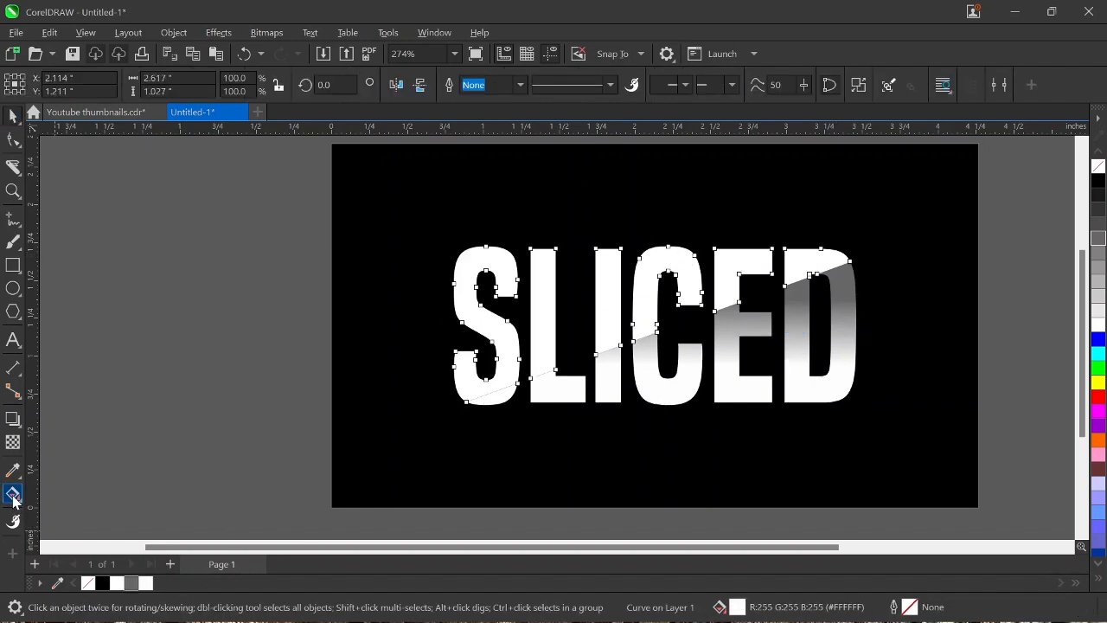
{"action": "key", "text": "space"}
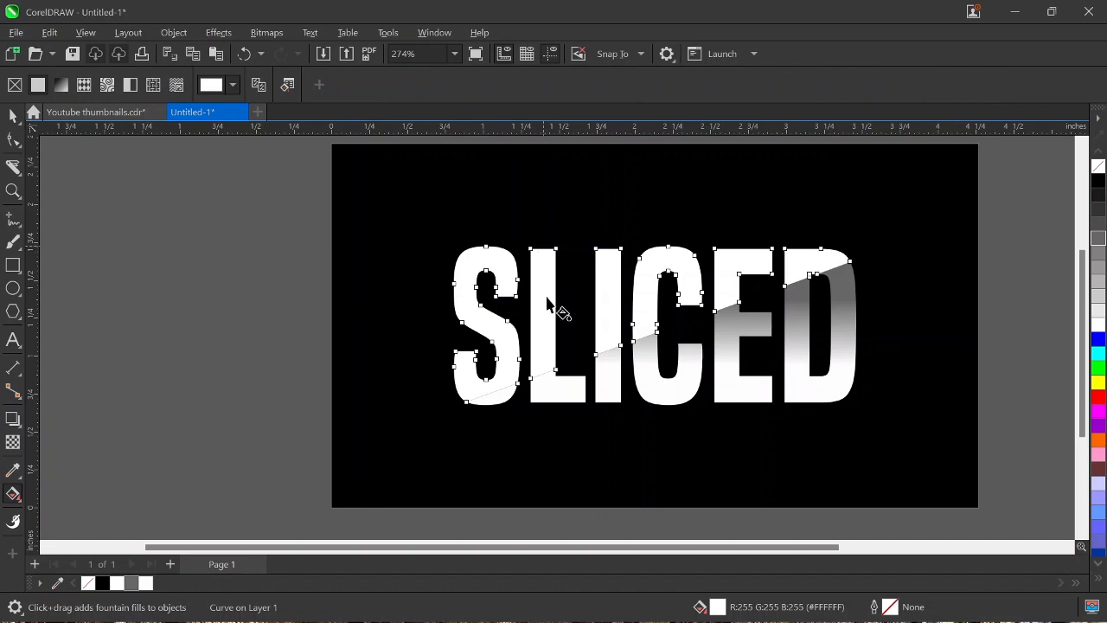
{"action": "left_click_drag", "start_coordinate": [543, 246], "coordinate": [543, 355]}
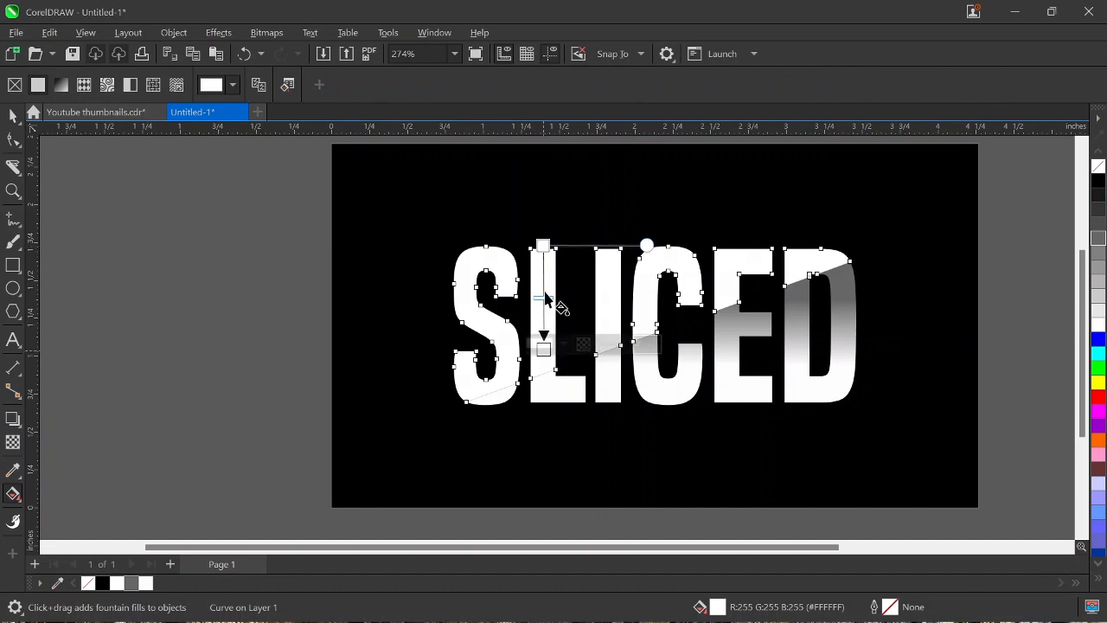
Step: Set the start colour of the upper slice's gradient to golden yellow and shorten the gradient slightly, keeping white as its end colour
{"action": "left_click", "coordinate": [543, 245]}
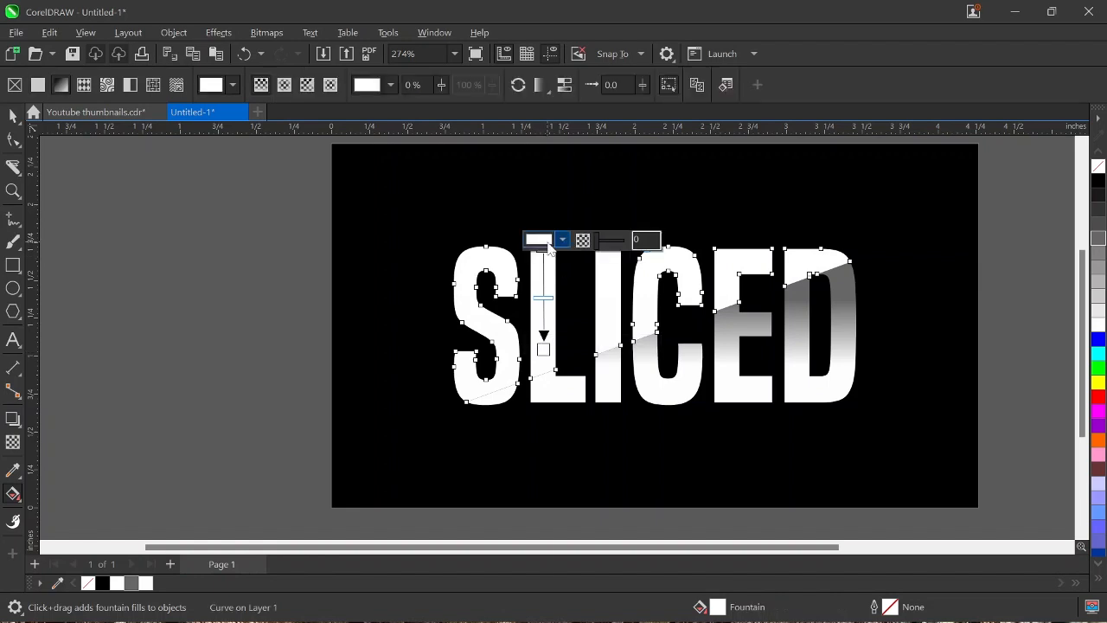
{"action": "scroll", "coordinate": [1099, 384], "scroll_direction": "down", "scroll_amount": 10}
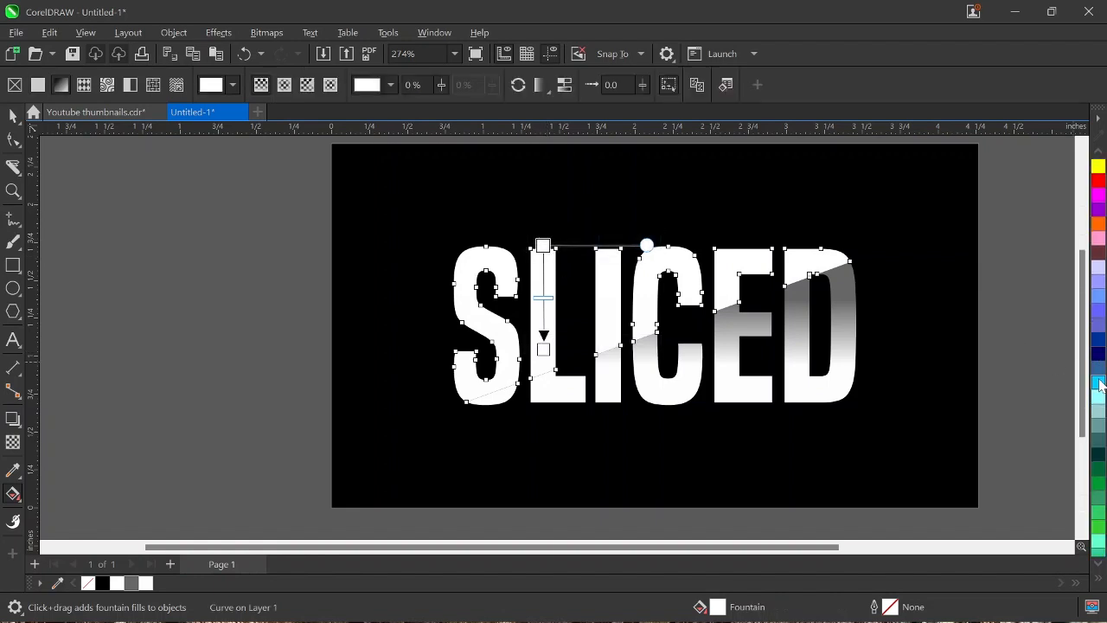
{"action": "scroll", "coordinate": [1098, 385], "scroll_direction": "down", "scroll_amount": 6}
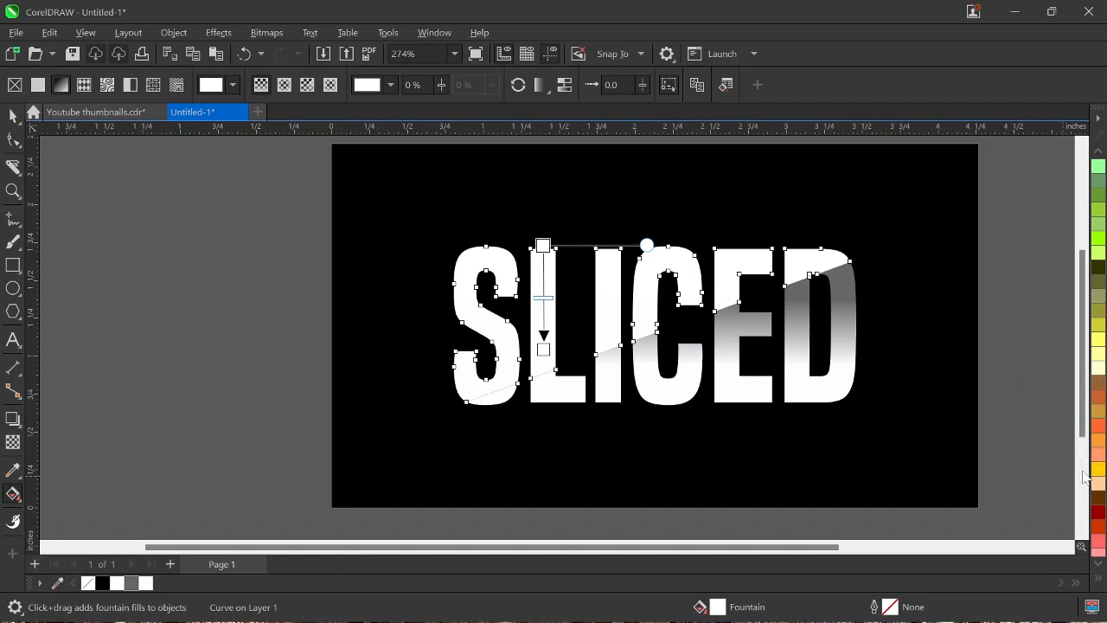
{"action": "left_click", "coordinate": [1098, 470]}
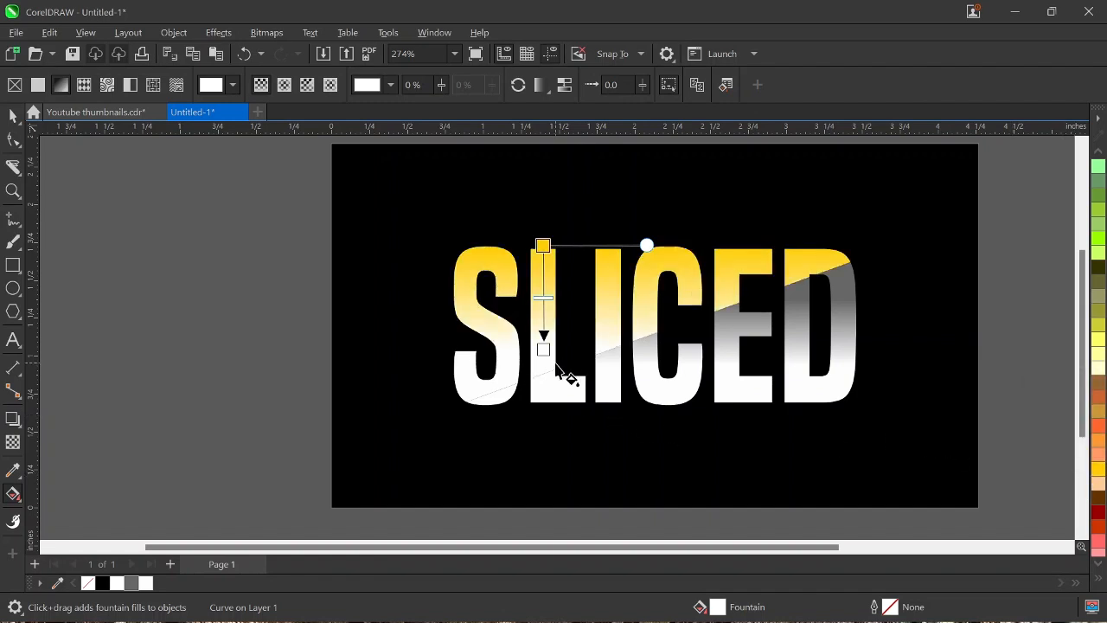
{"action": "left_click_drag", "start_coordinate": [543, 349], "coordinate": [544, 336]}
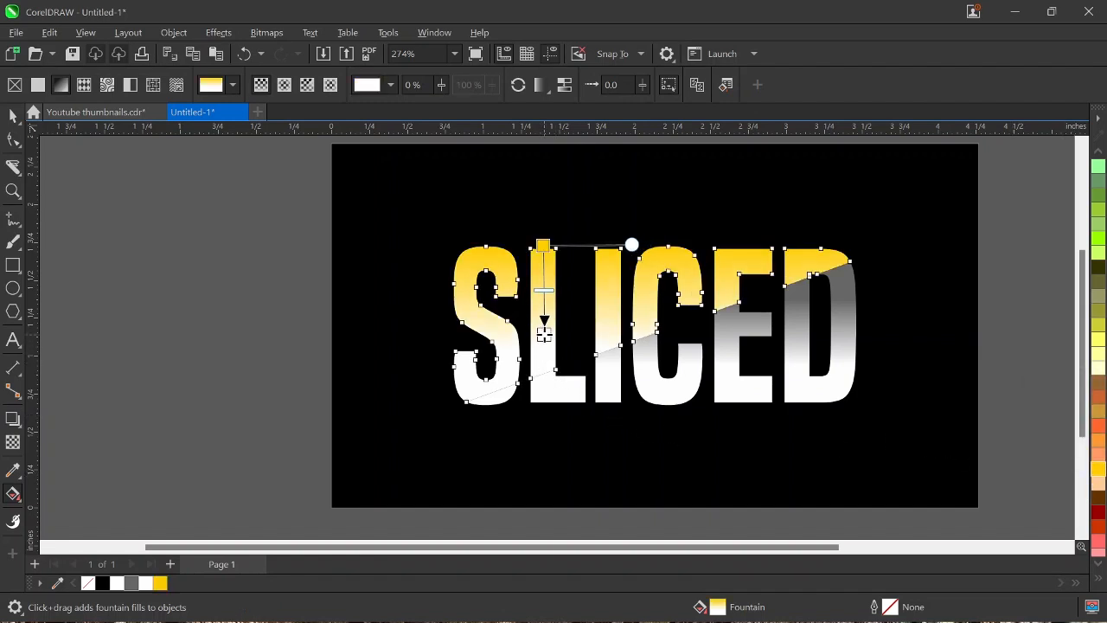
Step: Add a drop shadow to the upper slice, cast straight down onto the lower slice
{"action": "key", "text": "space"}
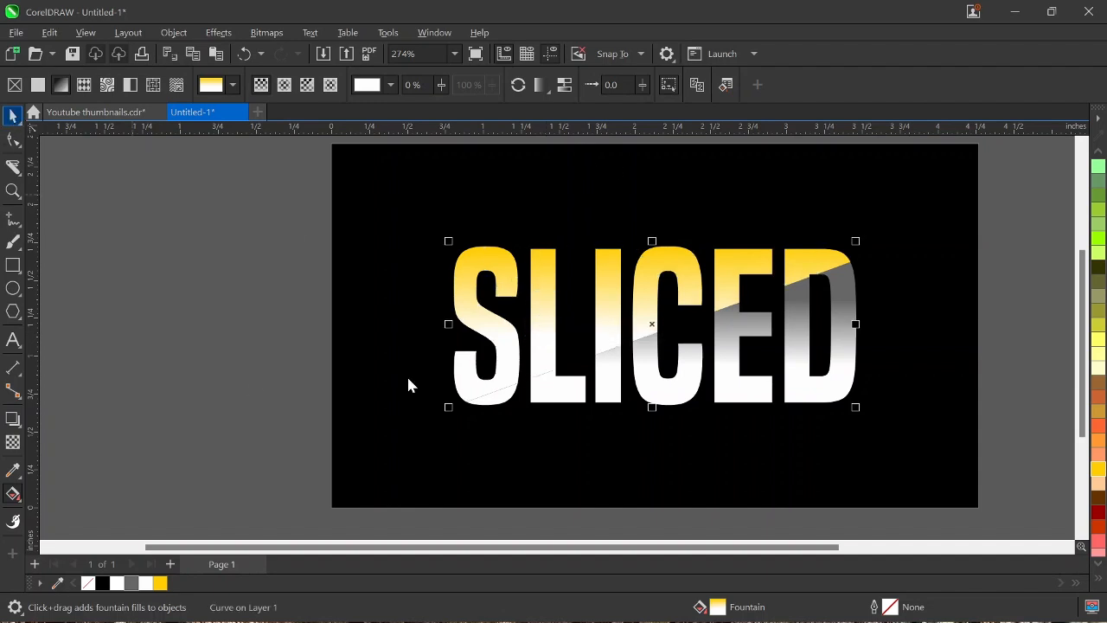
{"action": "key", "text": "space"}
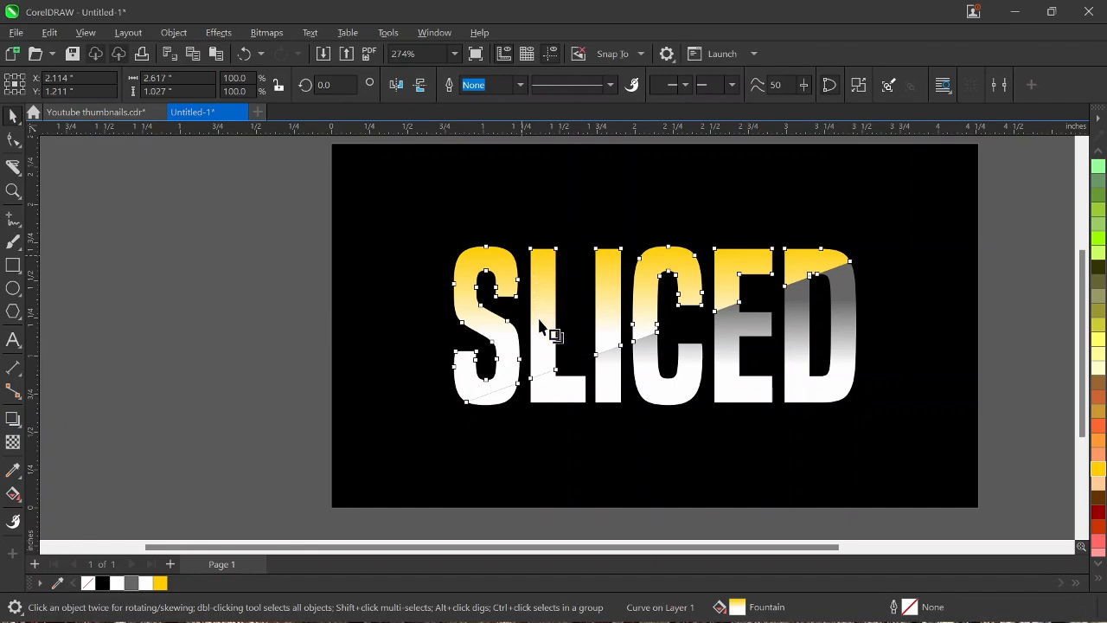
{"action": "left_click_drag", "start_coordinate": [543, 337], "coordinate": [653, 402]}
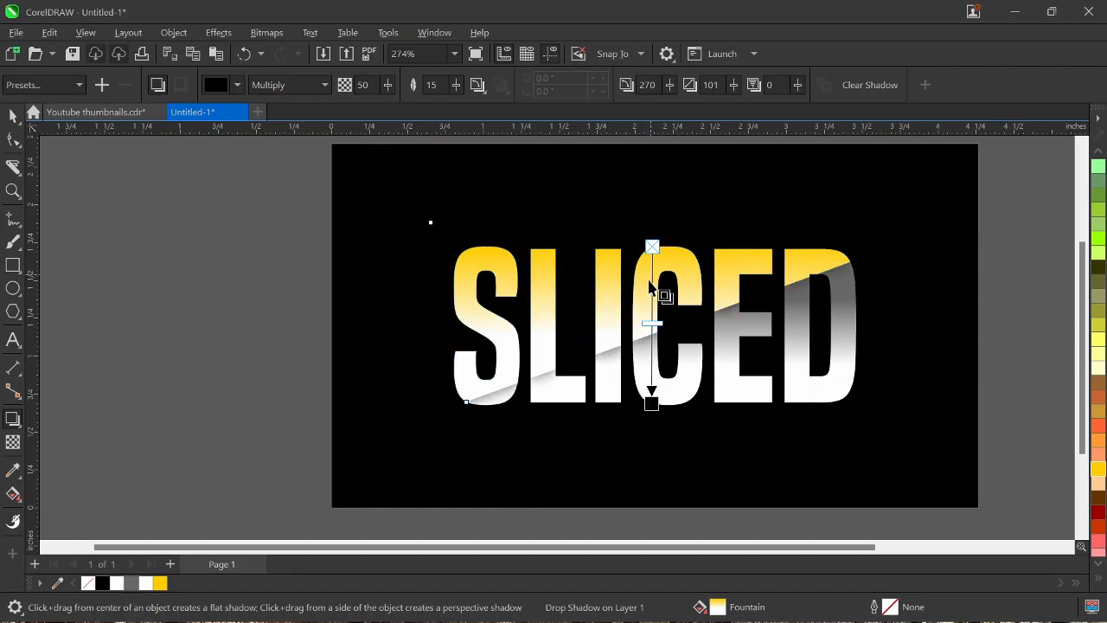
{"action": "scroll", "coordinate": [648, 279], "scroll_direction": "down", "scroll_amount": 2}
{"action": "left_click", "coordinate": [13, 117]}
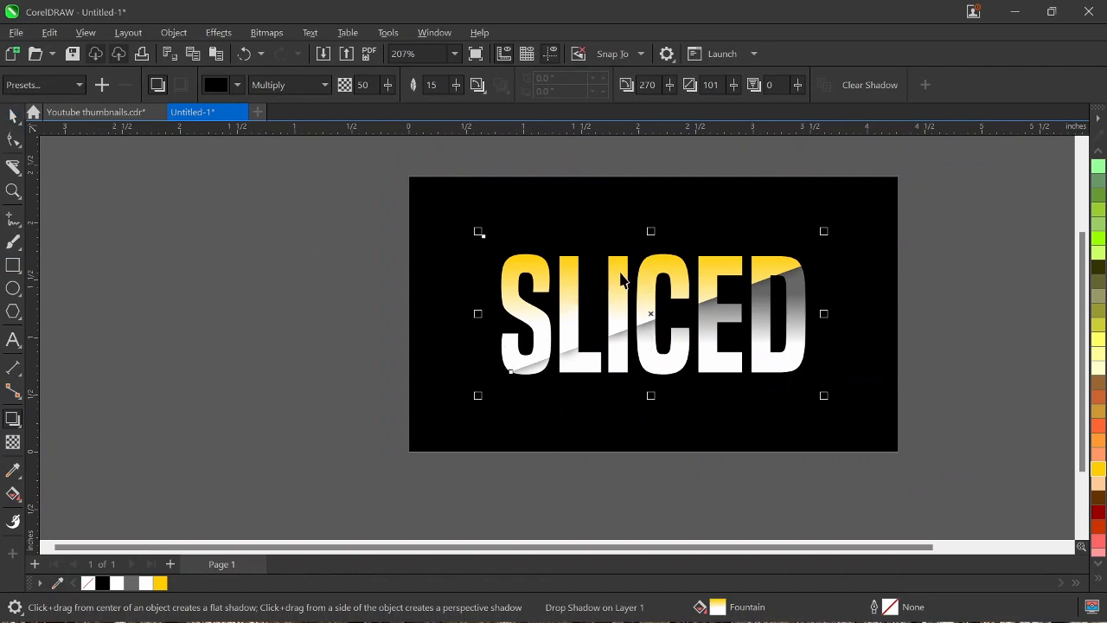
Step: Try nudging the upper slice and its shadow slightly to the right, and nudge them back
{"action": "key", "text": "space"}
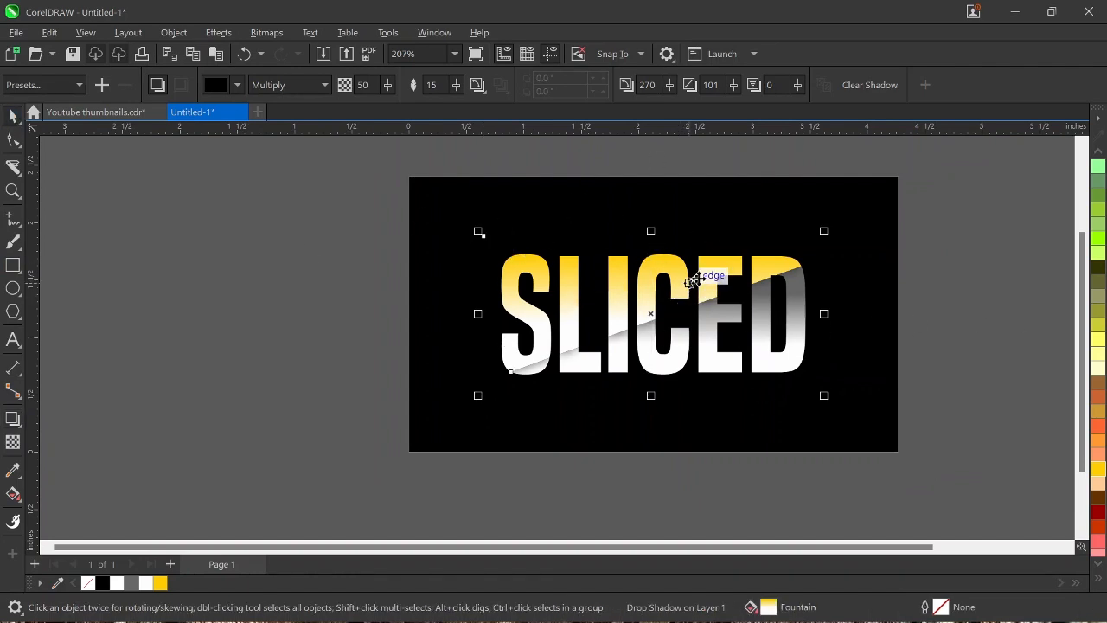
{"action": "key", "text": "Right"}
{"action": "key", "text": "Right"}
{"action": "key", "text": "Right"}
{"action": "key", "text": "Right"}
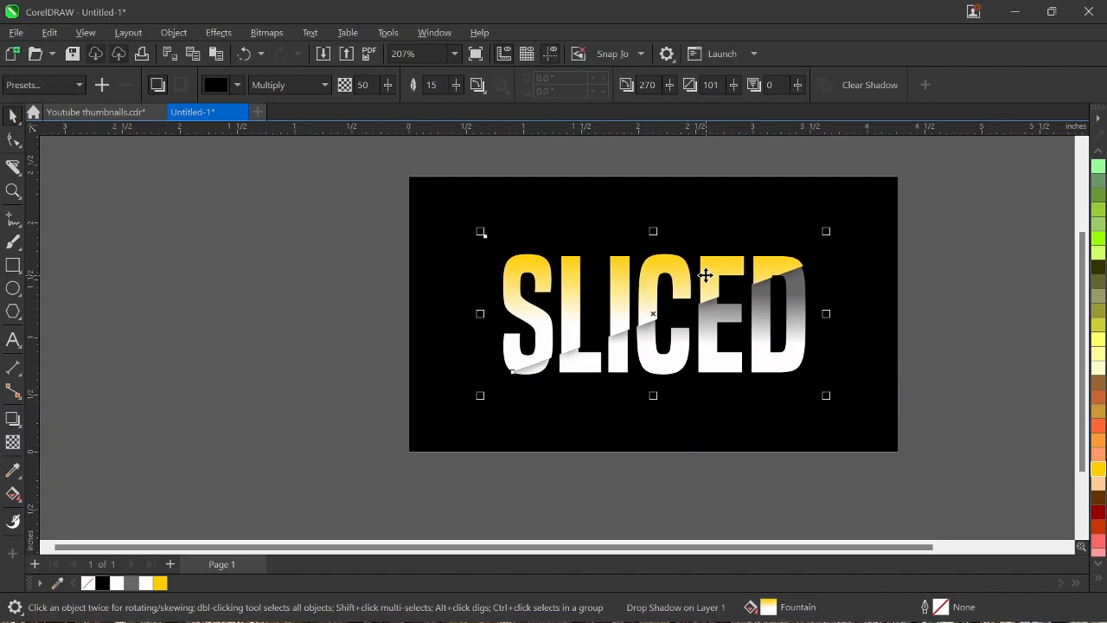
{"action": "key", "text": "Left"}
{"action": "key", "text": "Left"}
{"action": "key", "text": "Left"}
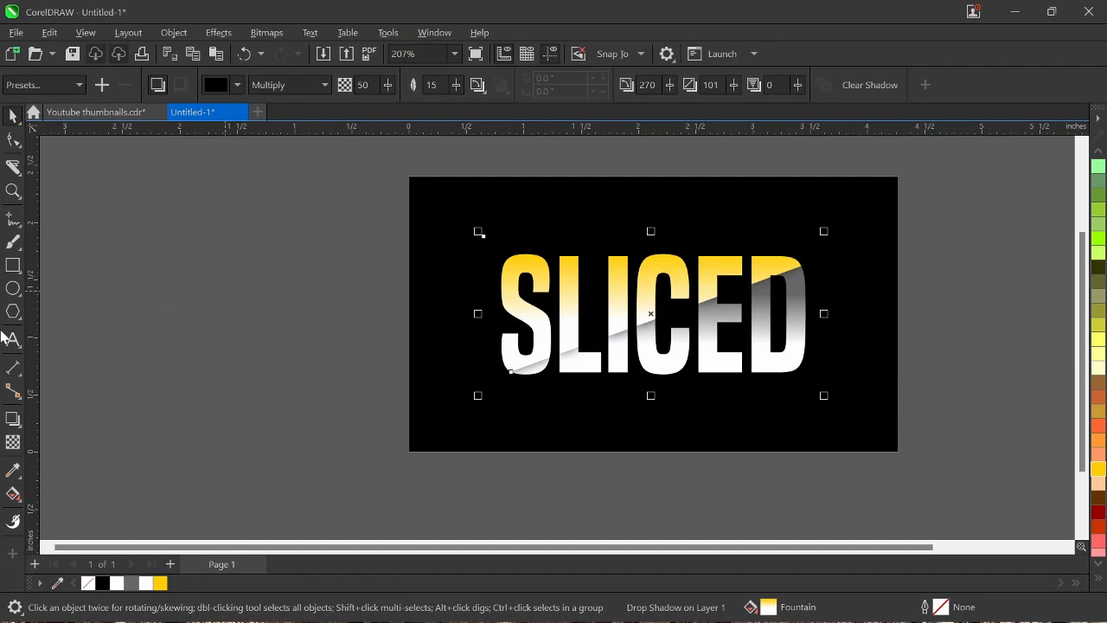
Step: Extend the upper slice's drop shadow slightly downward, and set its opacity to 80 and its feathering to 30
{"action": "left_click", "coordinate": [15, 421]}
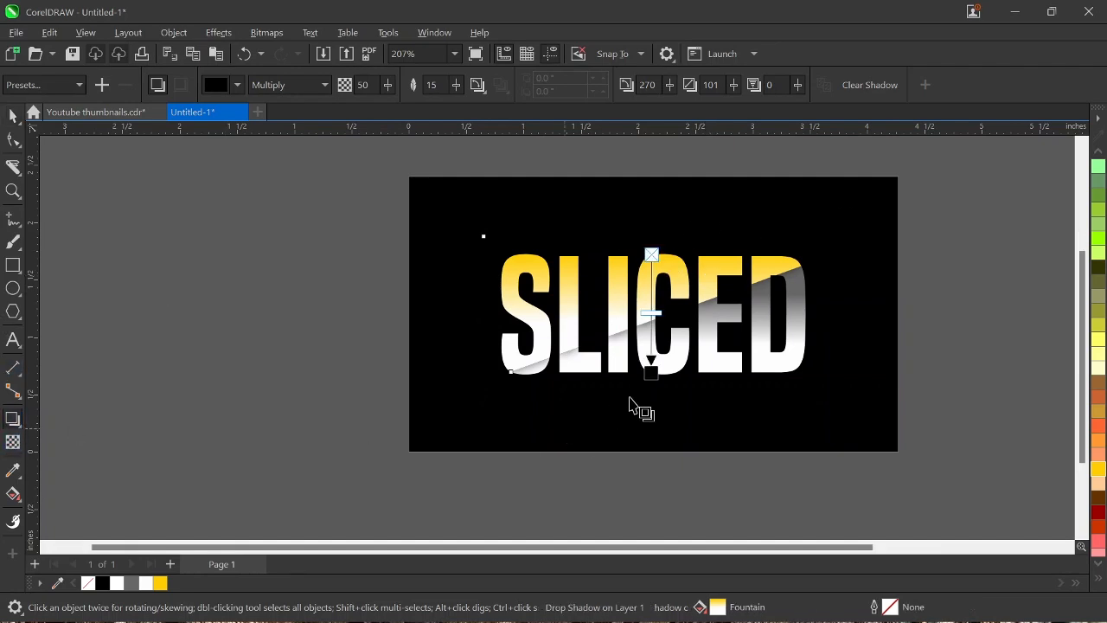
{"action": "scroll", "coordinate": [640, 391], "scroll_direction": "up", "scroll_amount": 2}
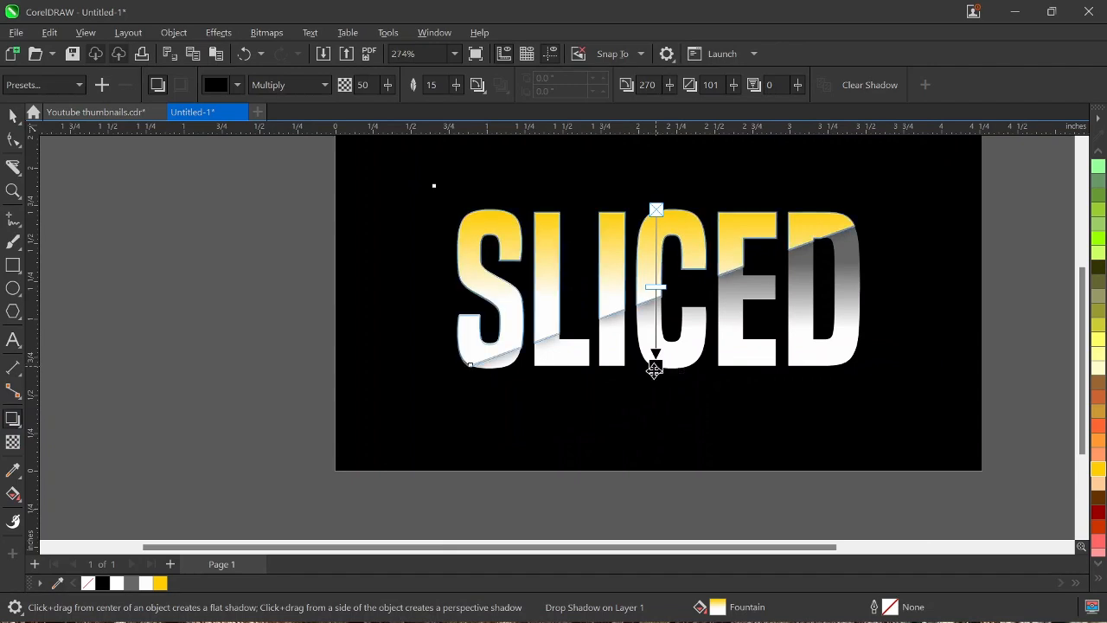
{"action": "left_click_drag", "start_coordinate": [654, 369], "coordinate": [654, 375]}
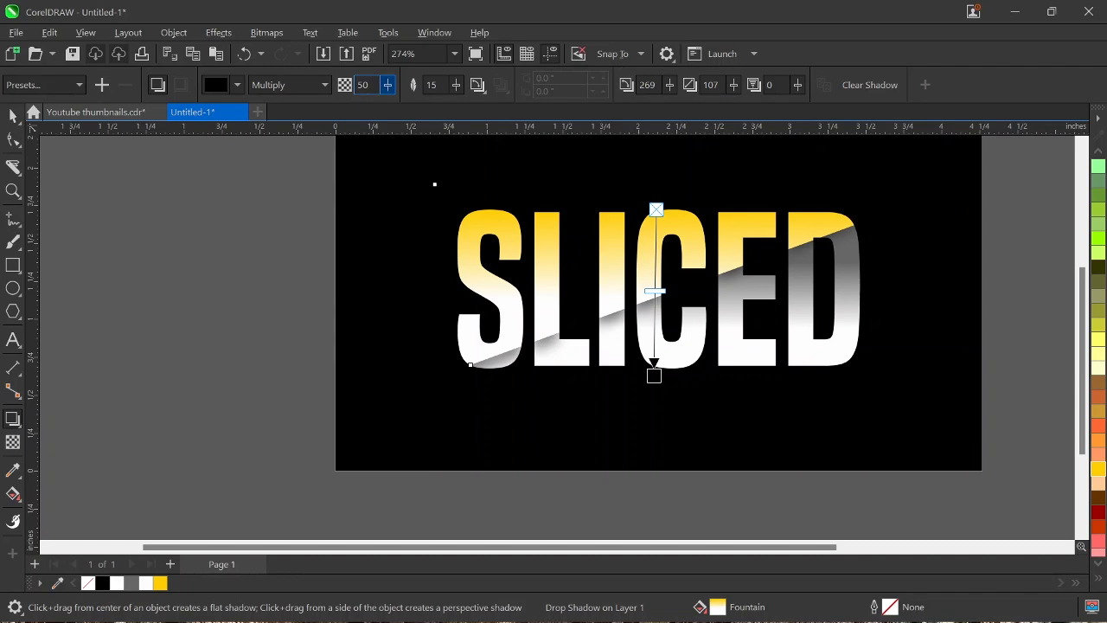
{"action": "type", "text": "8"}
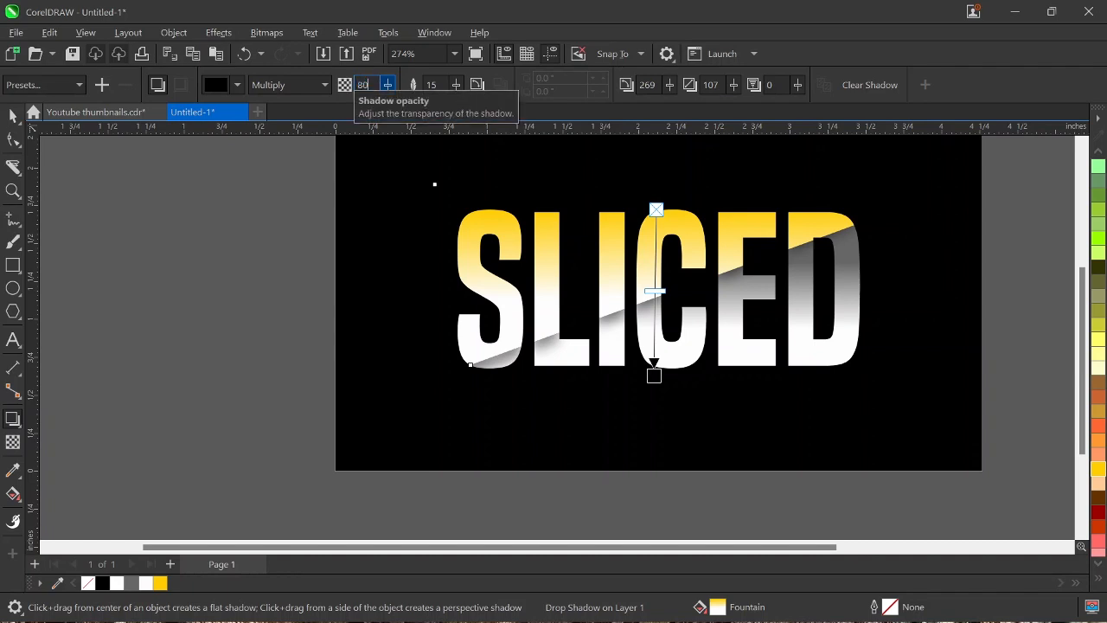
{"action": "key", "text": "Return"}
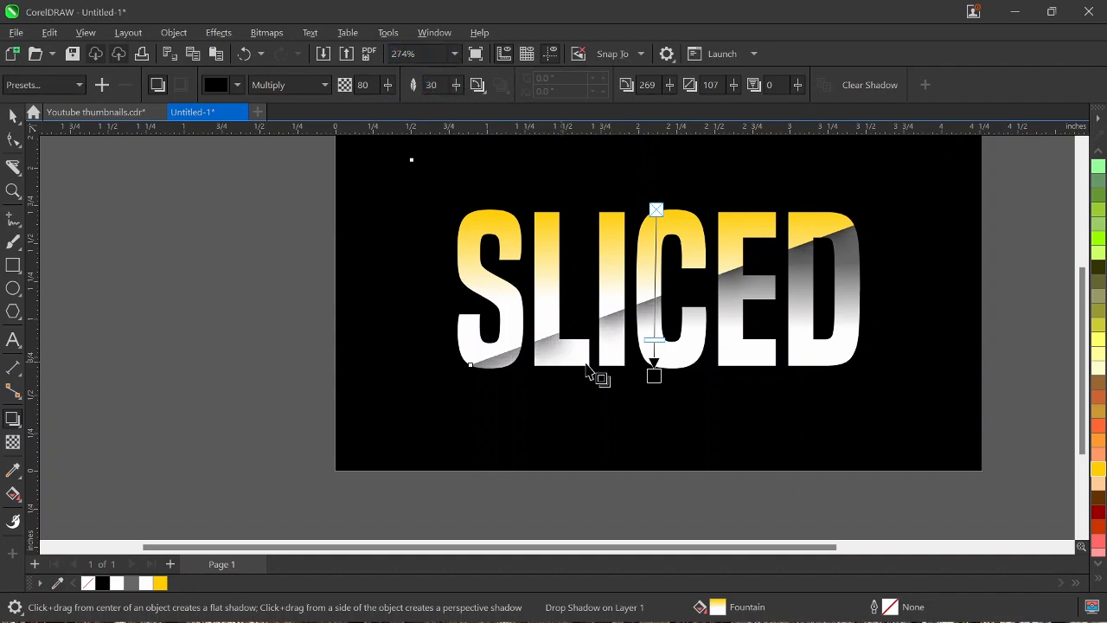
{"action": "scroll", "coordinate": [605, 358], "scroll_direction": "down", "scroll_amount": 1}
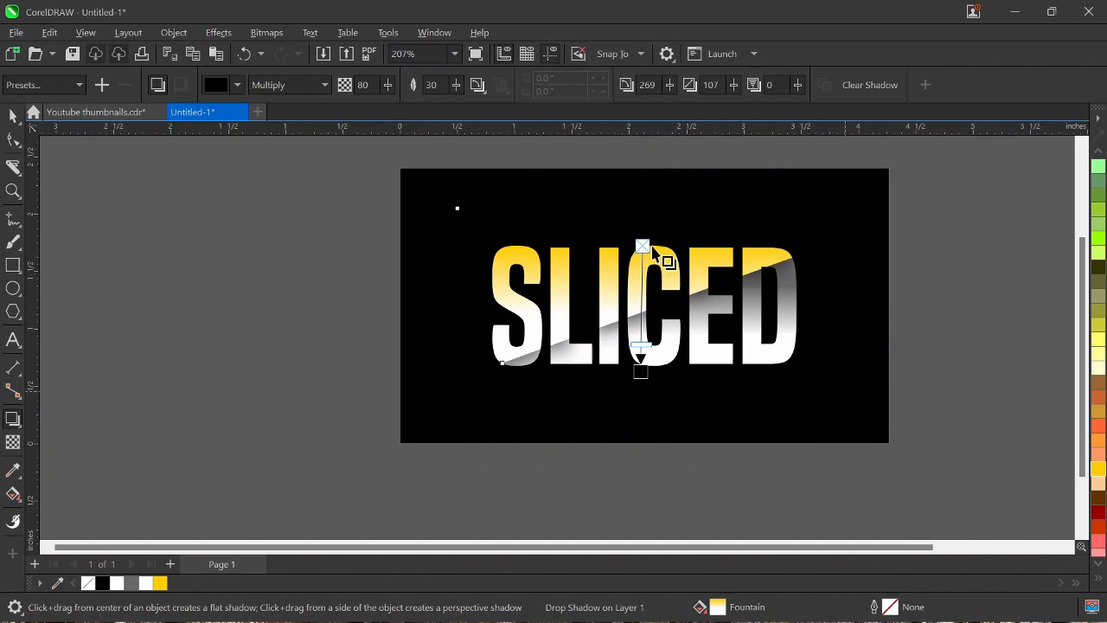
{"action": "left_click", "coordinate": [9, 120]}
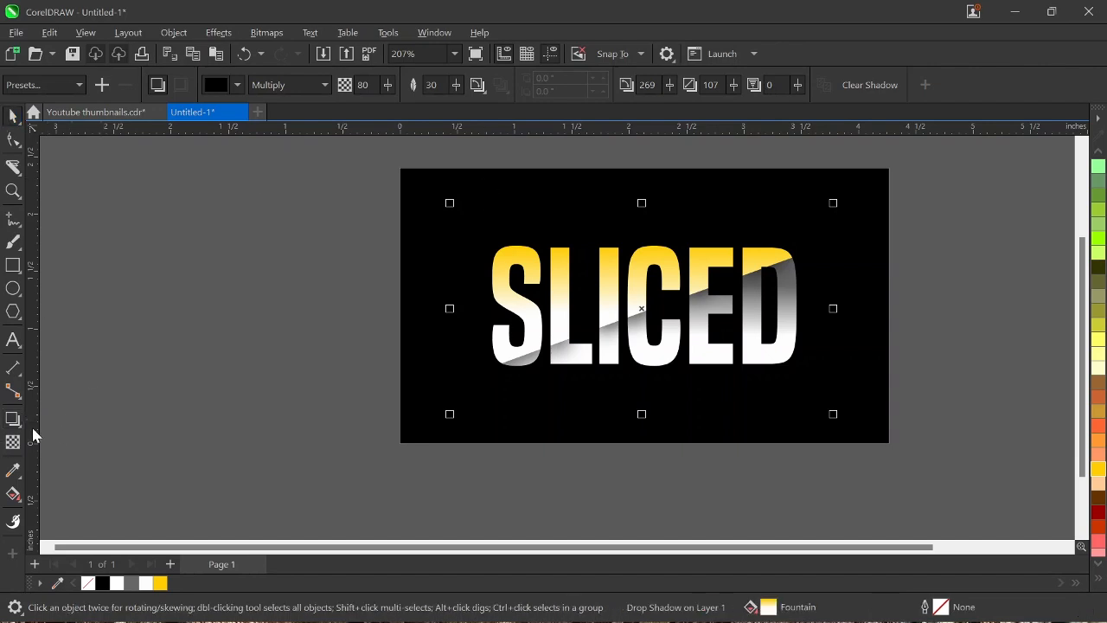
Step: Add a line of artistic text reading TEXT EFFECT IN CORELDRAW, starting in the empty area beside the black background
{"action": "left_click", "coordinate": [13, 339]}
{"action": "left_click", "coordinate": [204, 370]}
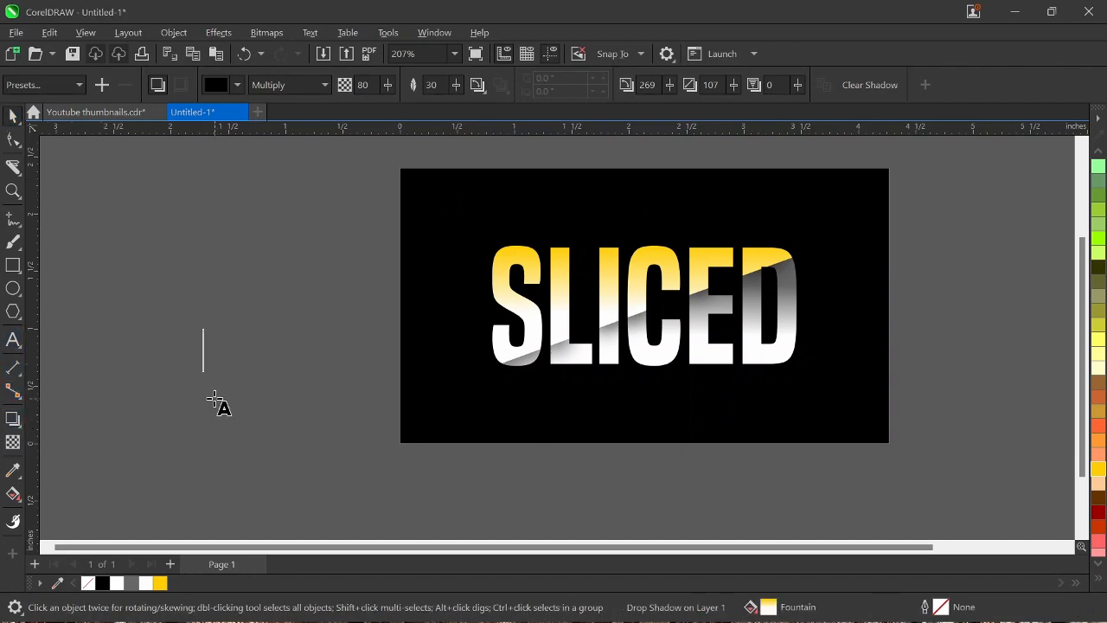
{"action": "type", "text": "TE"}
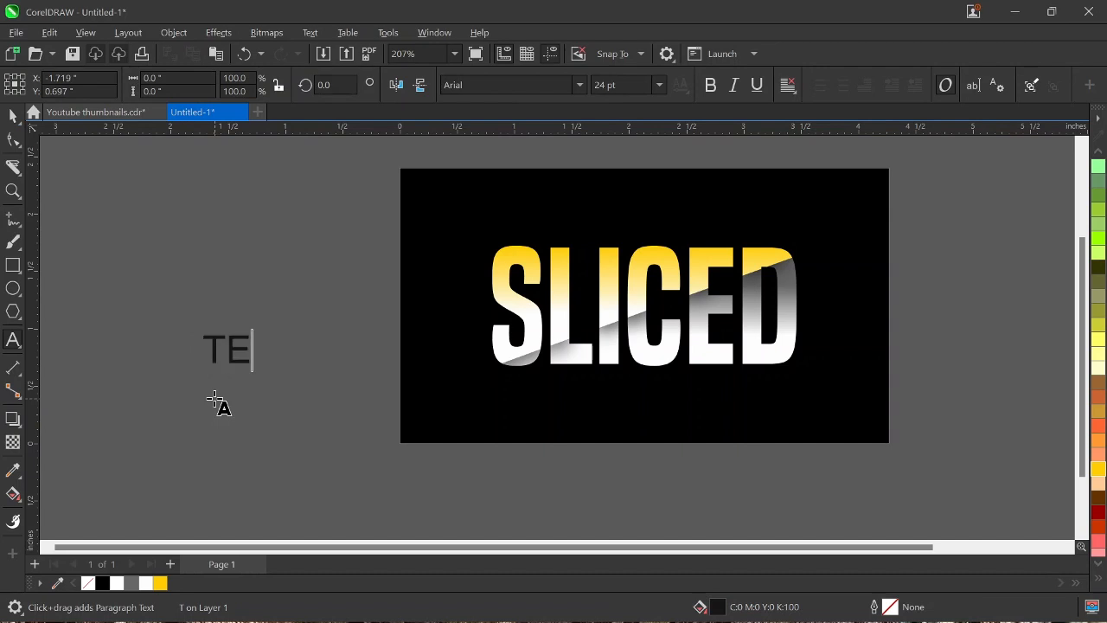
{"action": "type", "text": "XT EFF"}
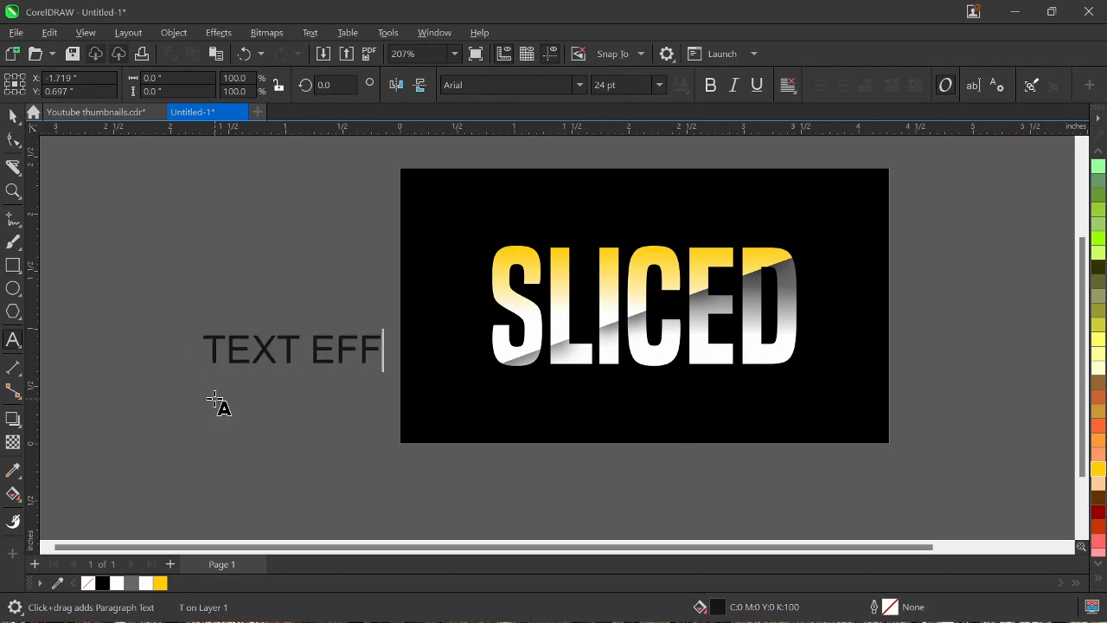
{"action": "type", "text": "ECT IN"}
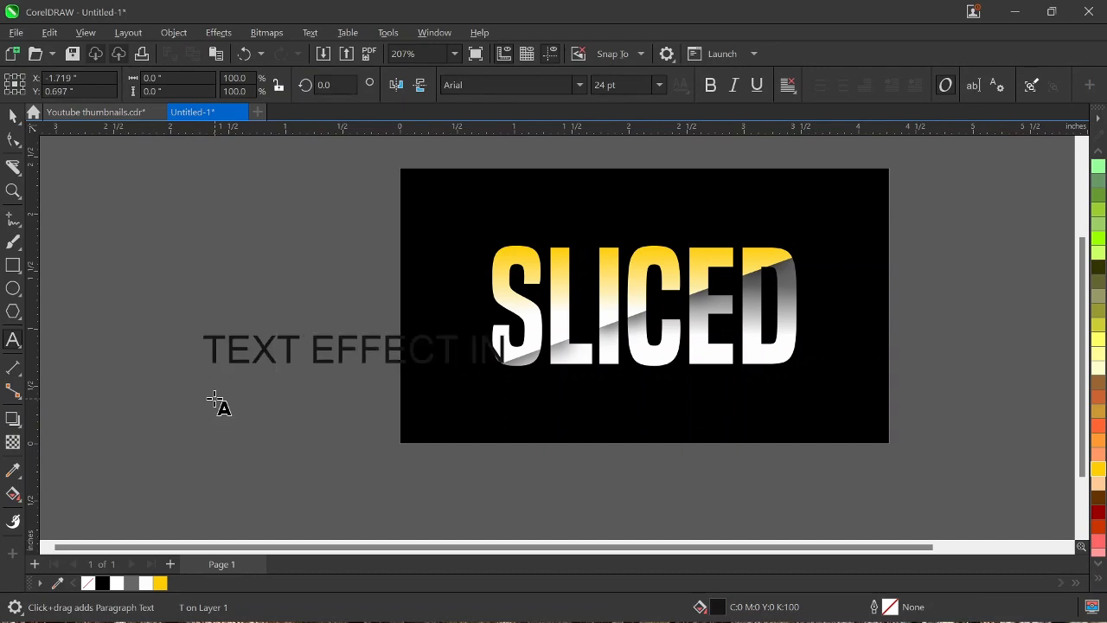
{"action": "type", "text": " COREL"}
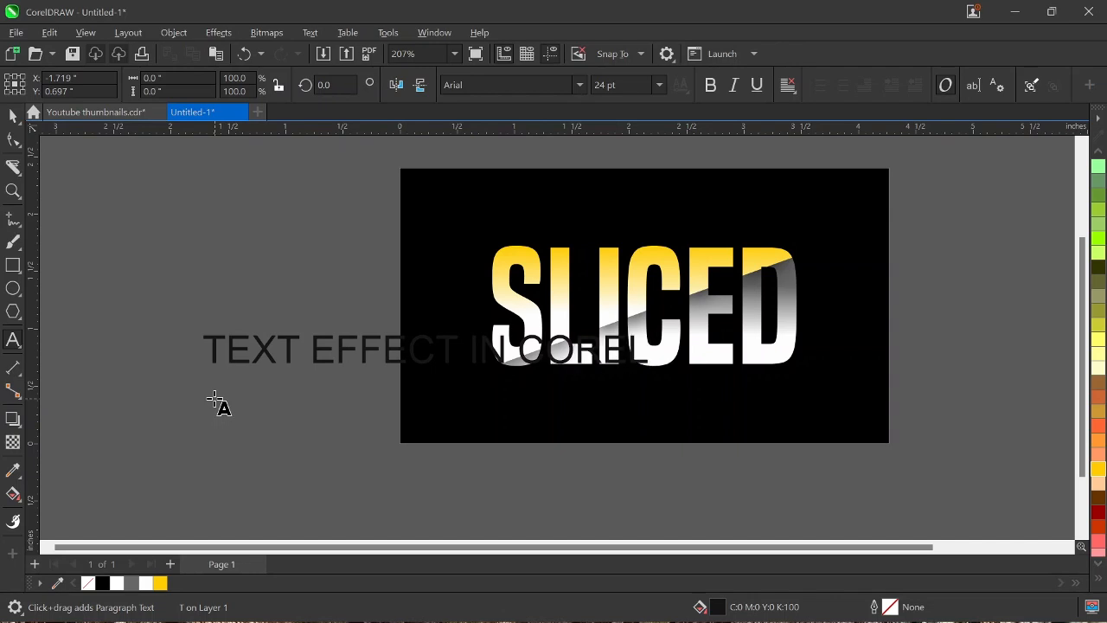
{"action": "type", "text": "DRAW"}
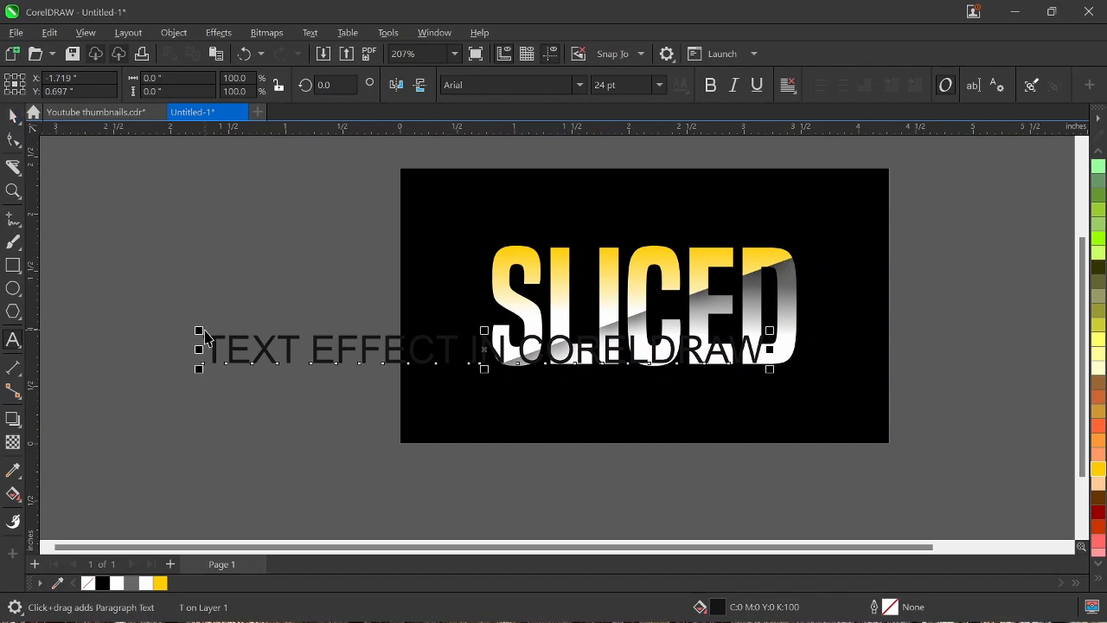
{"action": "key", "text": "ctrl+space"}
Step: Try scaling down the TEXT EFFECT IN CORELDRAW line and filling it white, and undo the changes
{"action": "left_click_drag", "start_coordinate": [198, 329], "coordinate": [485, 362]}
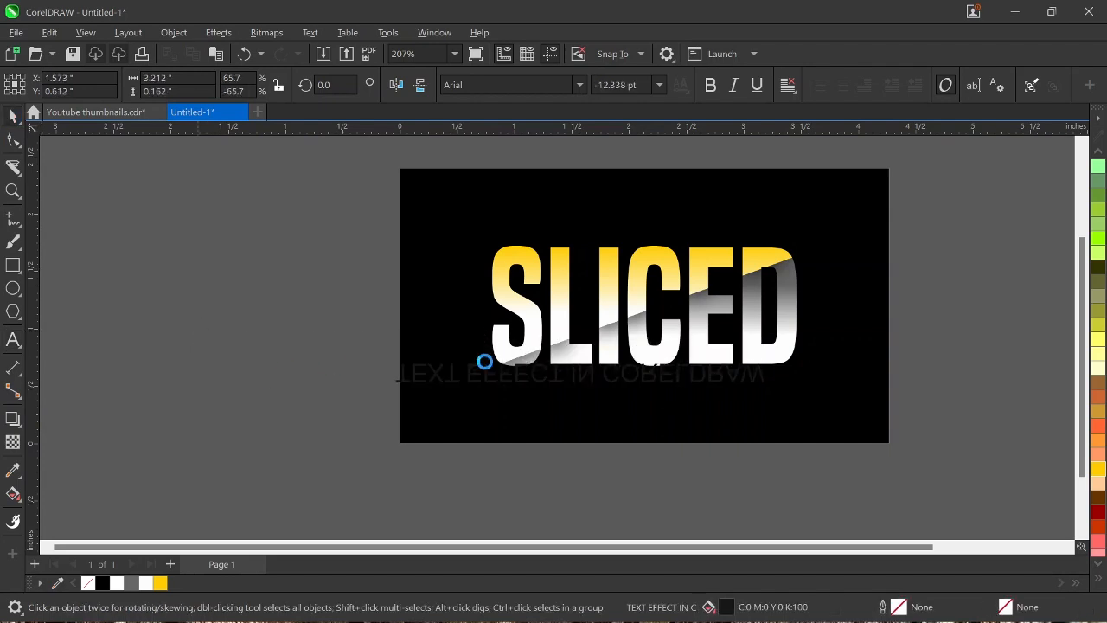
{"action": "left_click", "coordinate": [120, 583]}
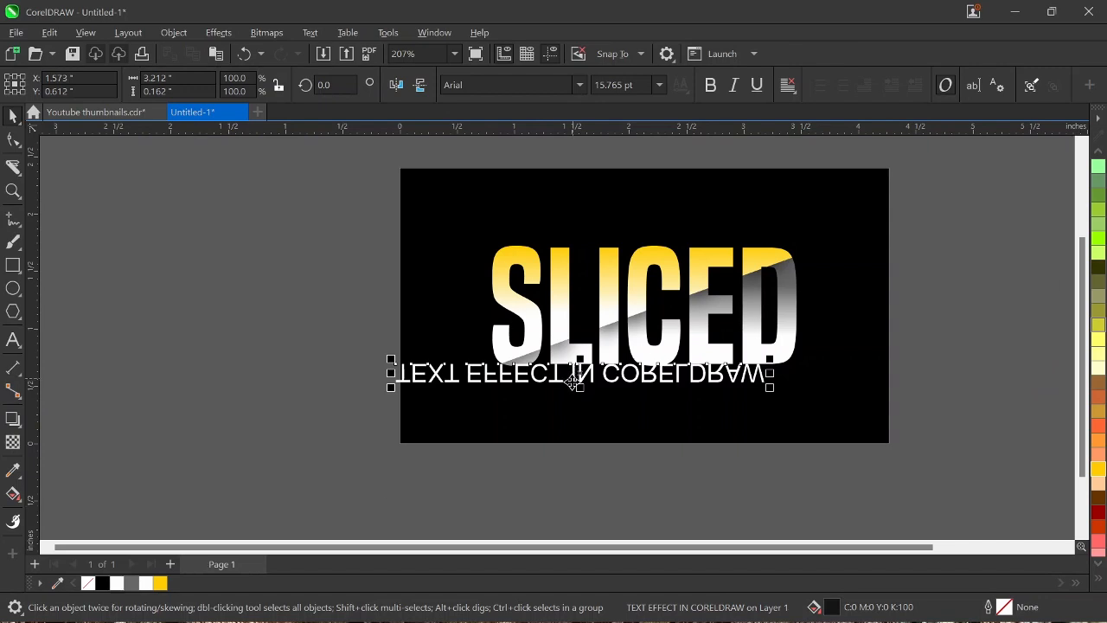
{"action": "key", "text": "ctrl+z"}
{"action": "key", "text": "ctrl+z"}
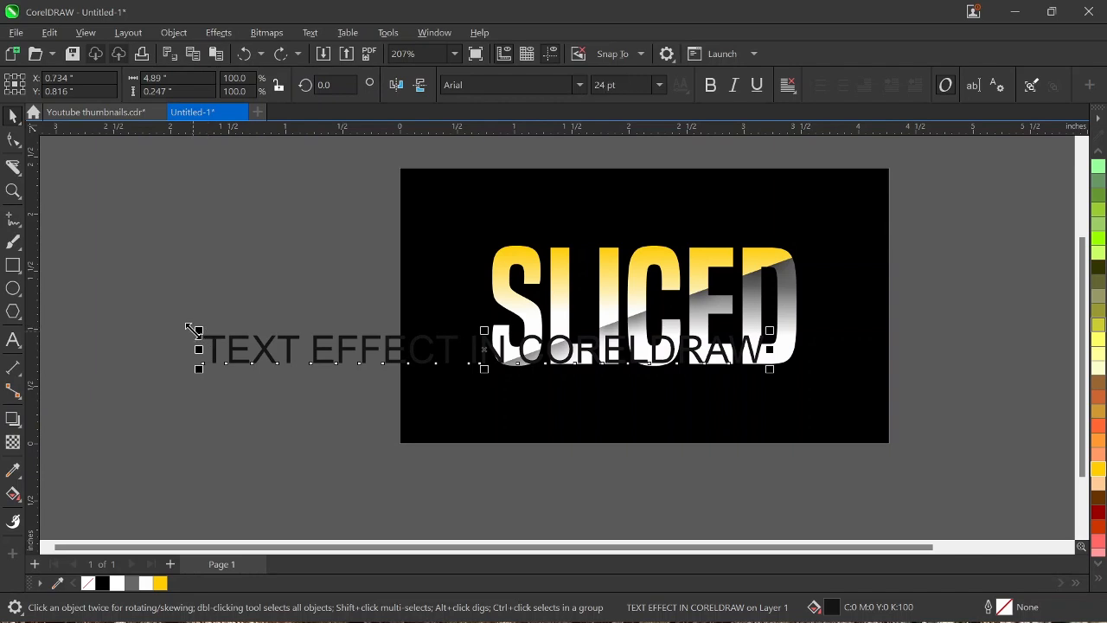
{"action": "left_click_drag", "start_coordinate": [199, 331], "coordinate": [257, 389]}
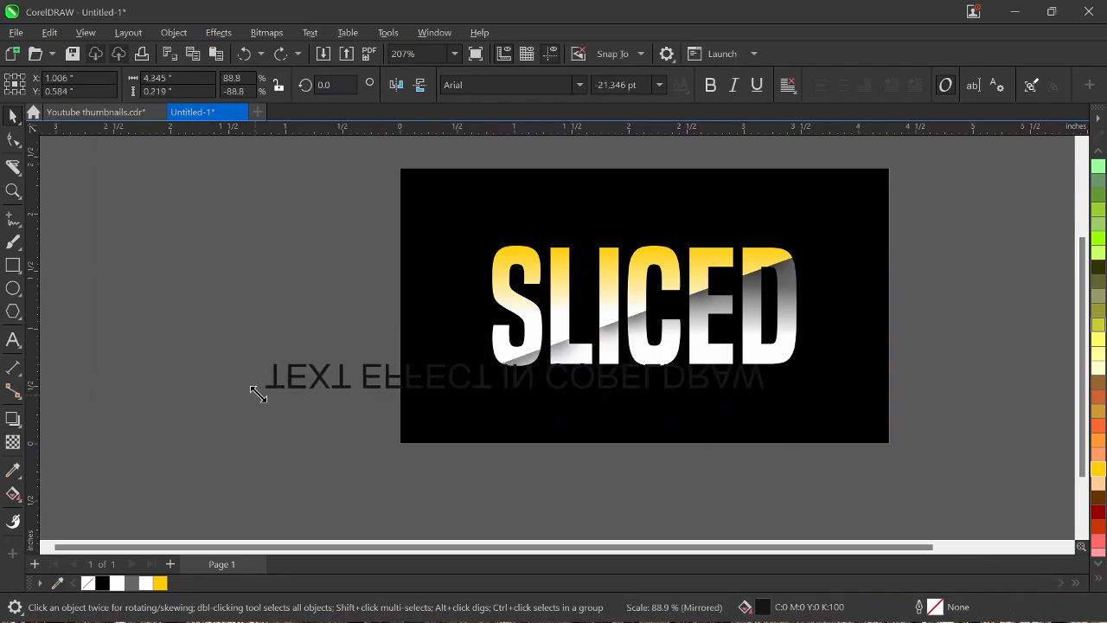
{"action": "key", "text": "ctrl+z"}
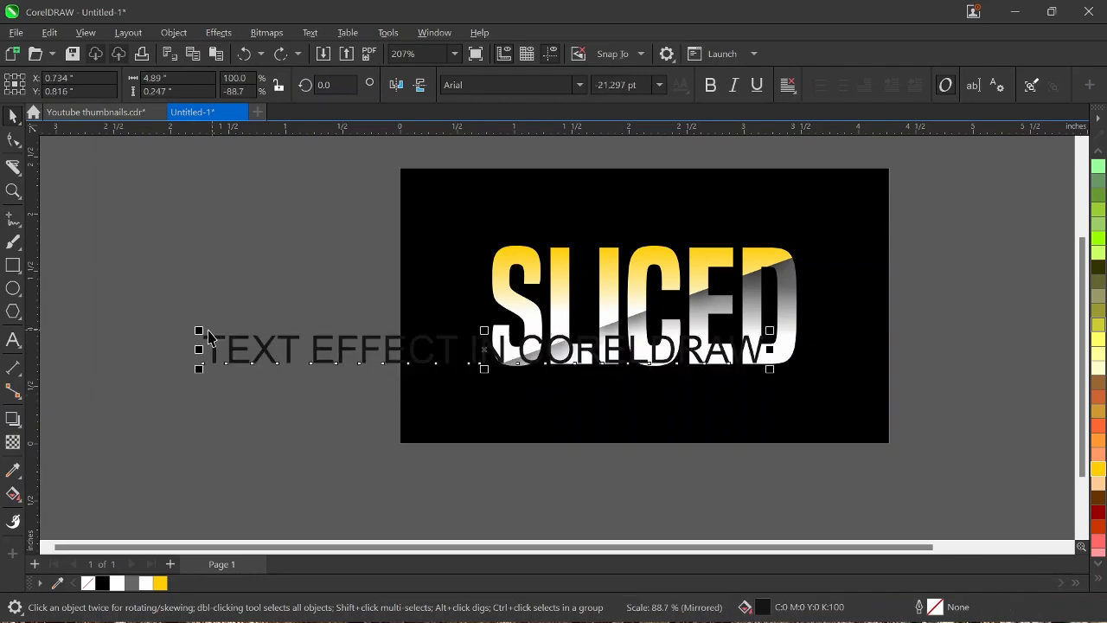
Step: Shrink the TEXT EFFECT IN CORELDRAW line to about 2.3 inches wide and place it upright just below the SLICED text
{"action": "left_click_drag", "start_coordinate": [245, 360], "coordinate": [260, 373]}
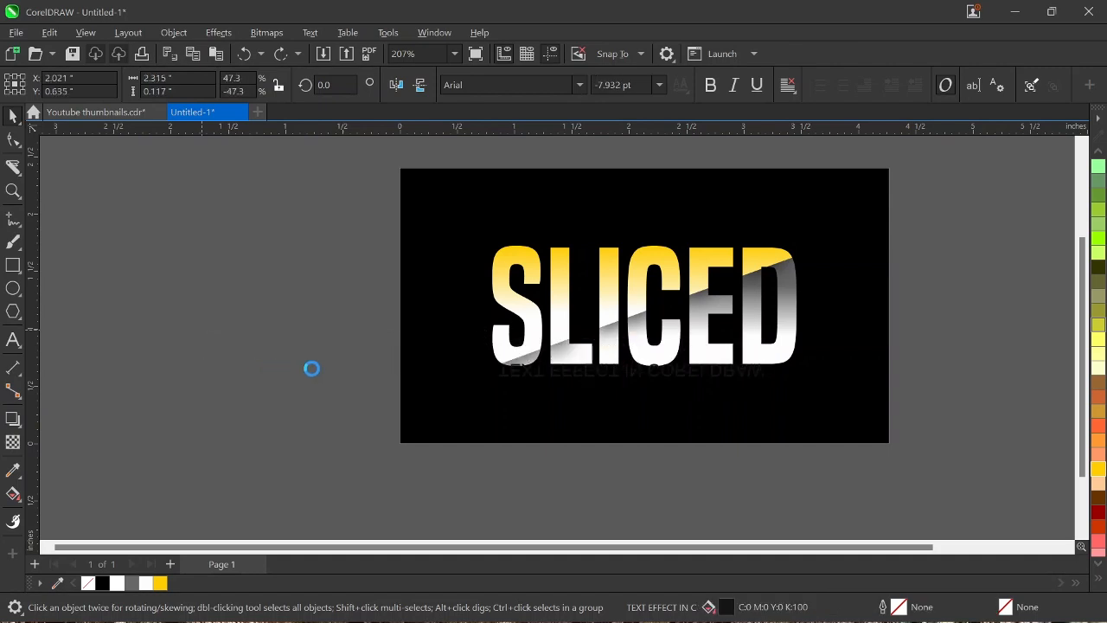
{"action": "left_click_drag", "start_coordinate": [613, 372], "coordinate": [613, 393]}
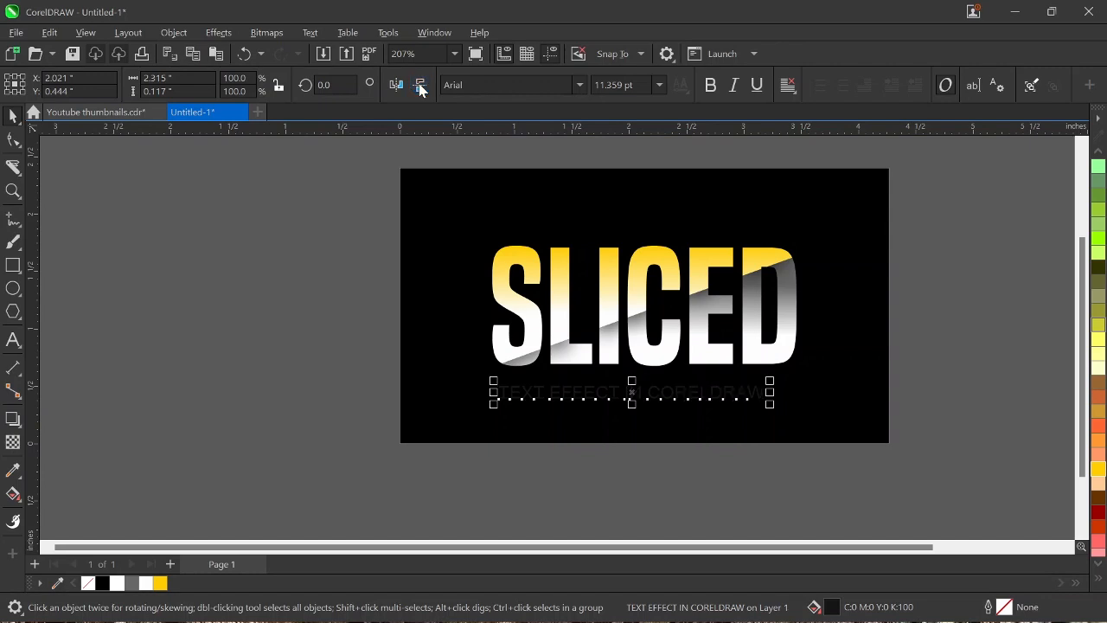
Step: Fill the TEXT EFFECT IN CORELDRAW caption white, move it closer beneath SLICED and enlarge it to about 2.53 inches wide
{"action": "left_click", "coordinate": [117, 584]}
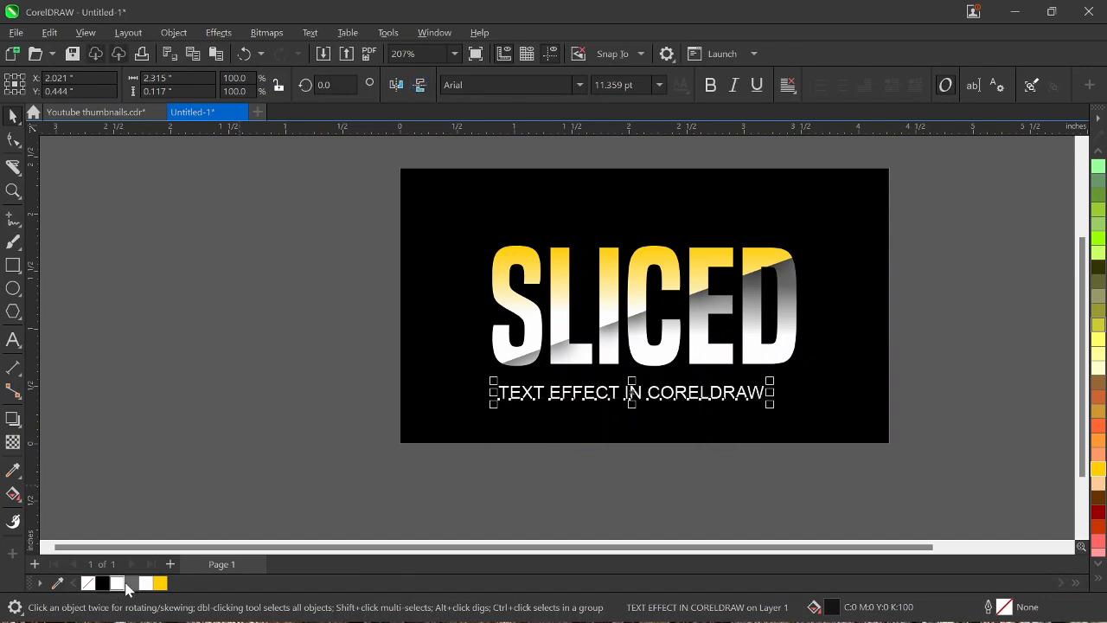
{"action": "scroll", "coordinate": [650, 384], "scroll_direction": "up", "scroll_amount": 3}
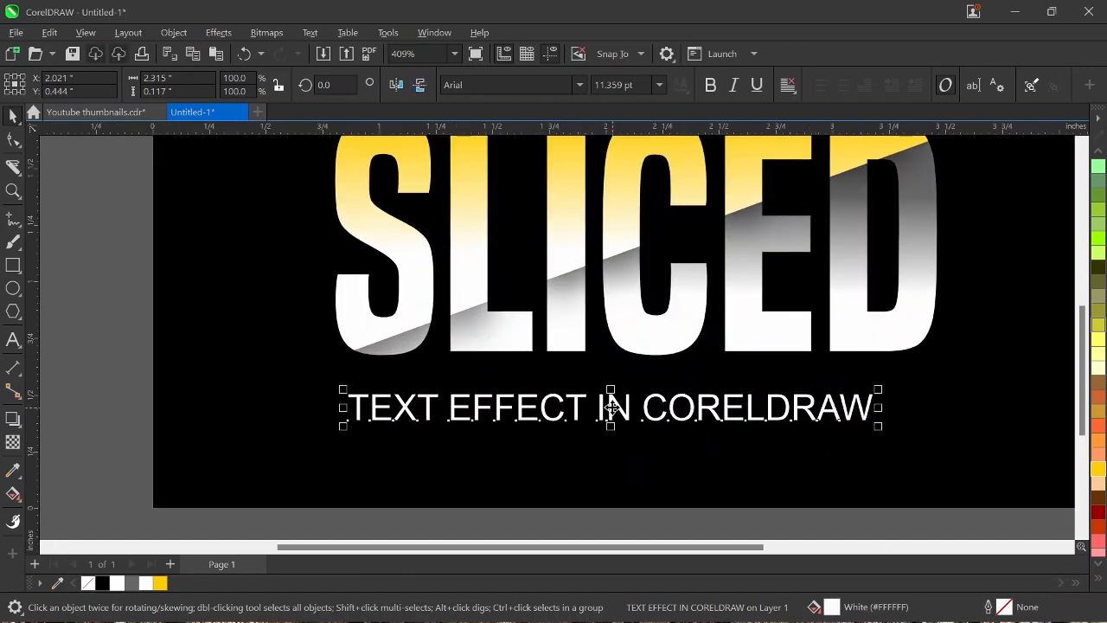
{"action": "left_click_drag", "start_coordinate": [612, 408], "coordinate": [608, 387]}
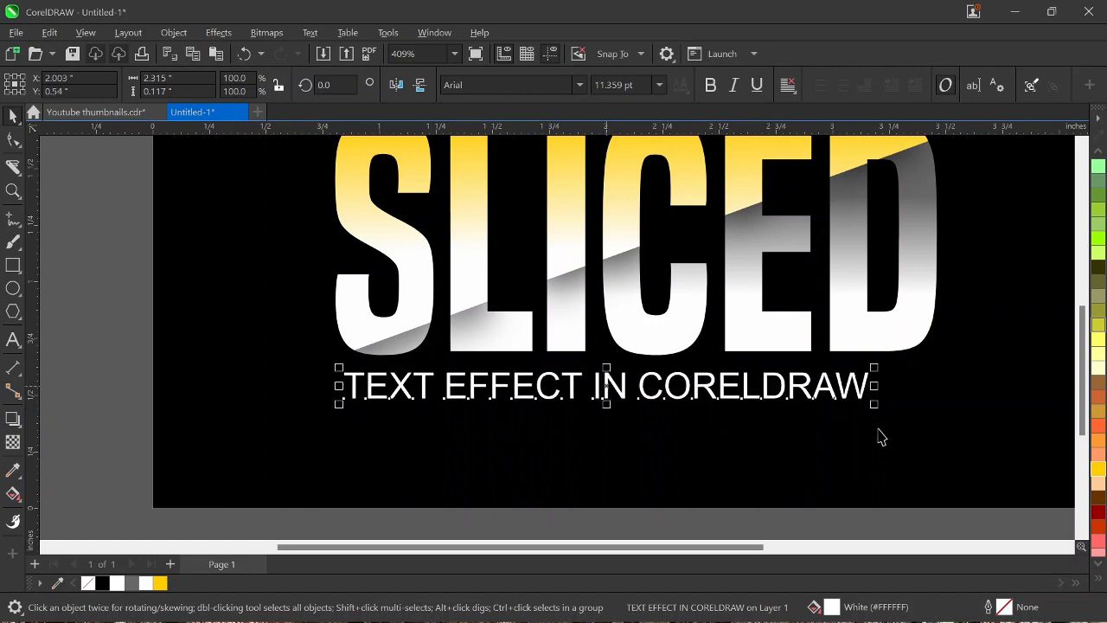
{"action": "left_click_drag", "start_coordinate": [878, 409], "coordinate": [920, 440]}
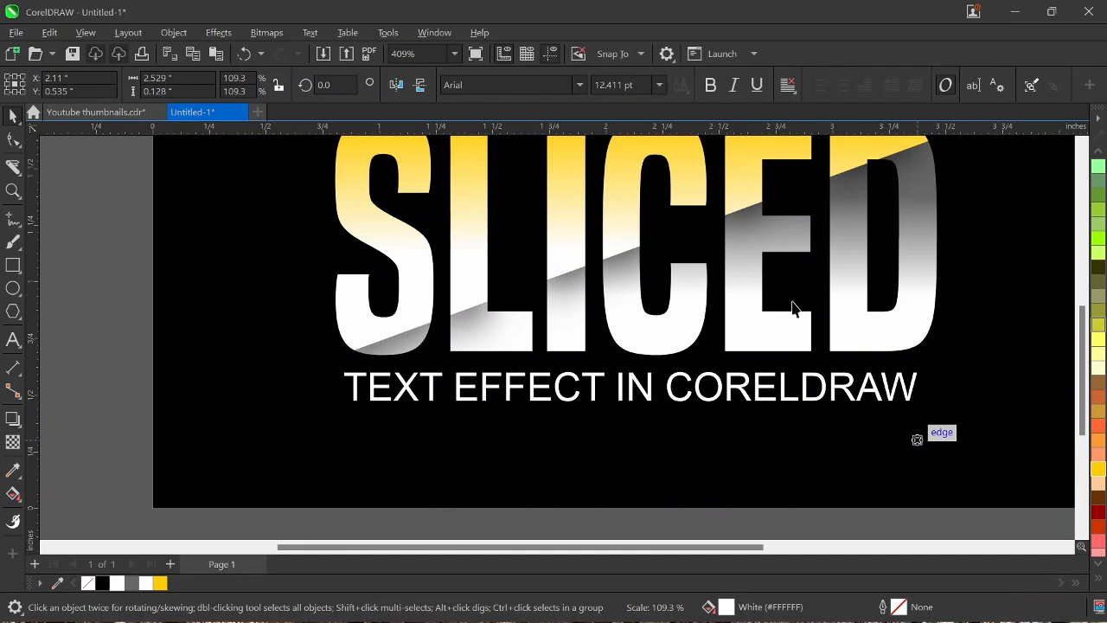
{"action": "scroll", "coordinate": [790, 302], "scroll_direction": "down", "scroll_amount": 2}
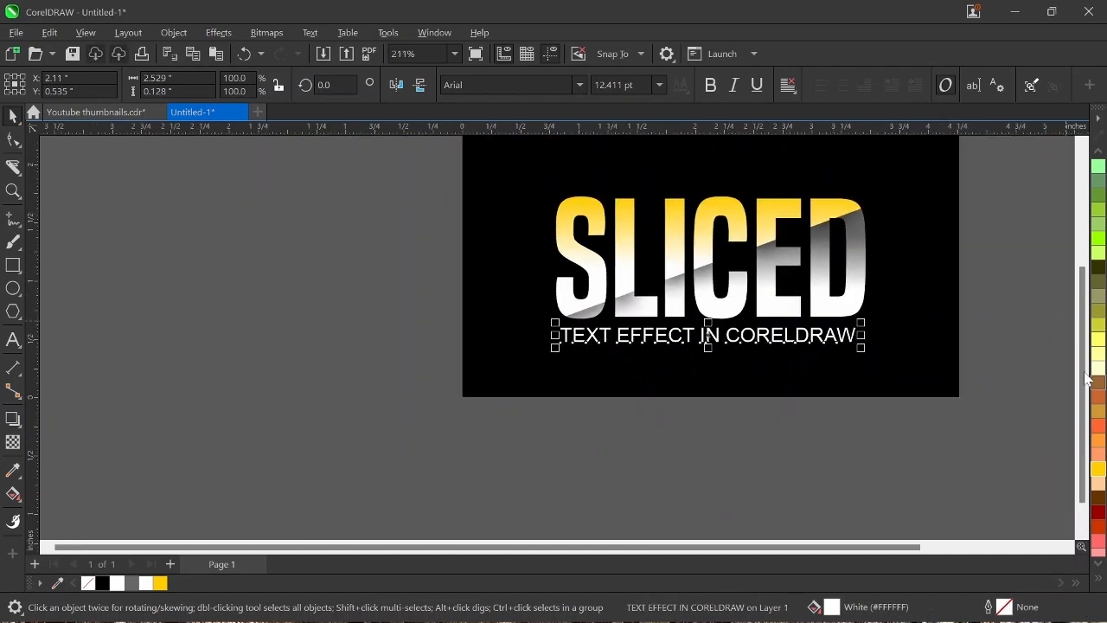
Step: Draw an ellipse about 1.12 by 0.77 inches overlapping the black background's left edge
{"action": "left_click_drag", "start_coordinate": [1083, 370], "coordinate": [1084, 348]}
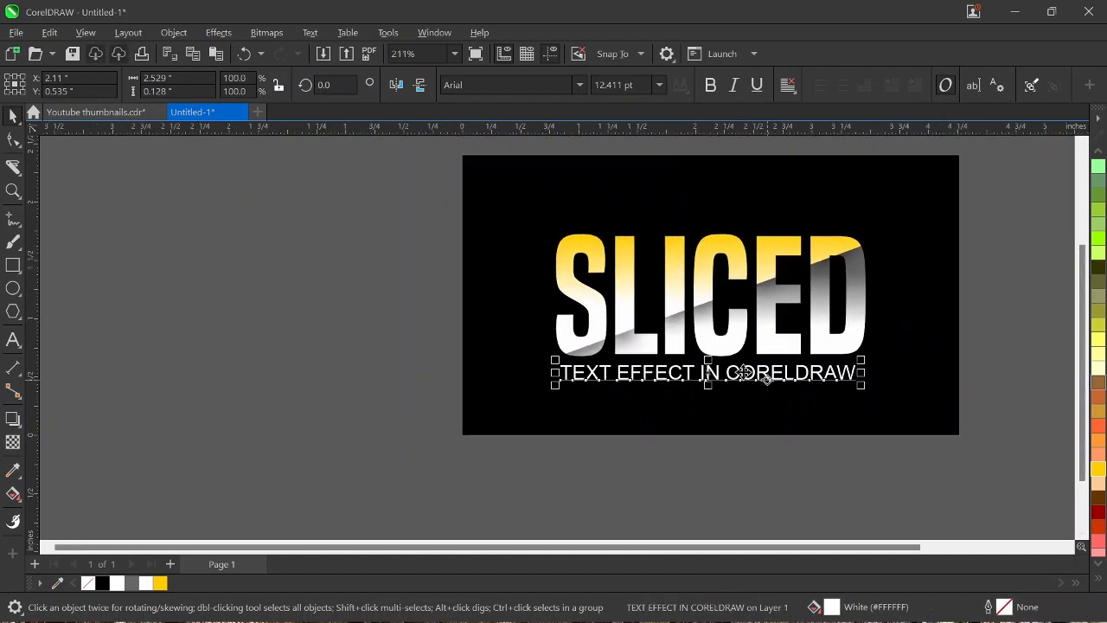
{"action": "left_click", "coordinate": [13, 288]}
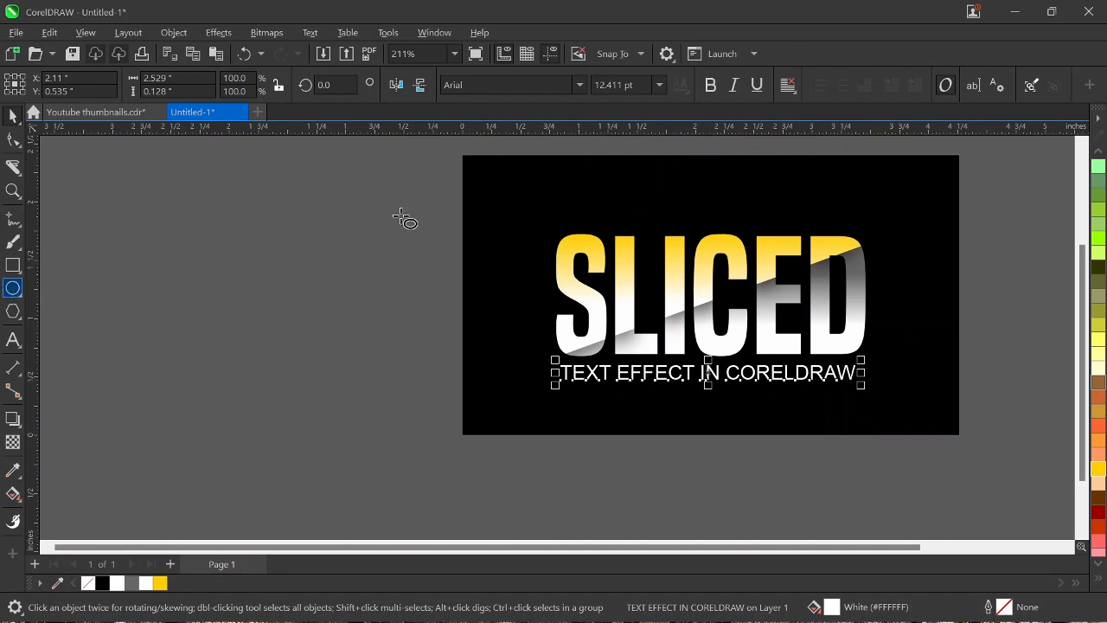
{"action": "left_click_drag", "start_coordinate": [375, 216], "coordinate": [510, 310]}
{"action": "key", "text": "space"}
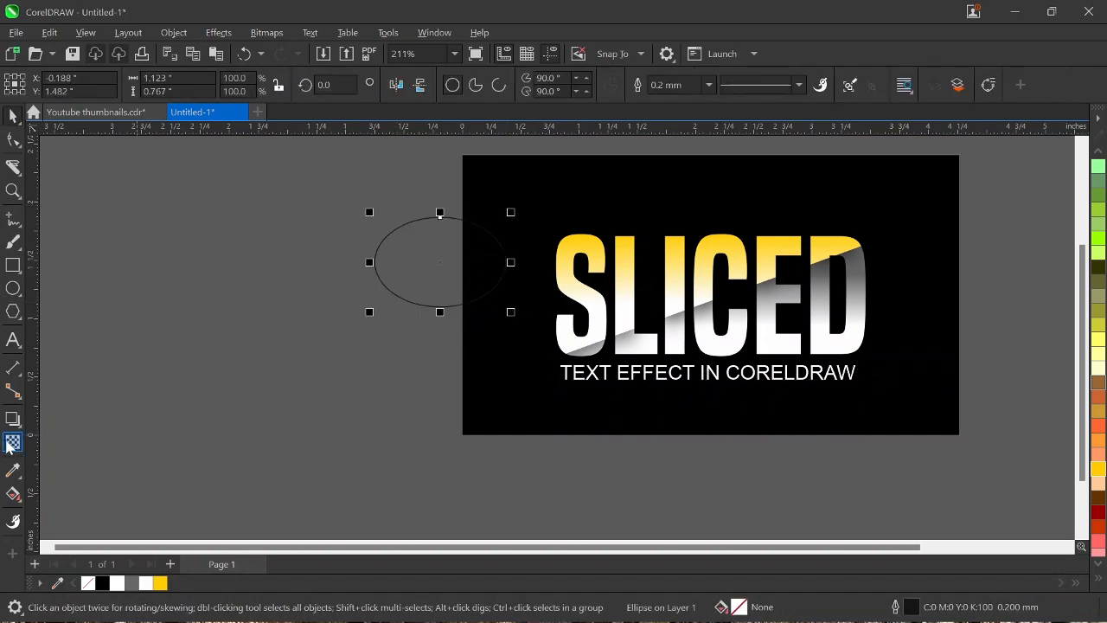
Step: Apply an elliptical fountain transparency to the ellipse and fill it with deep yellow to make a soft glow
{"action": "left_click", "coordinate": [11, 442]}
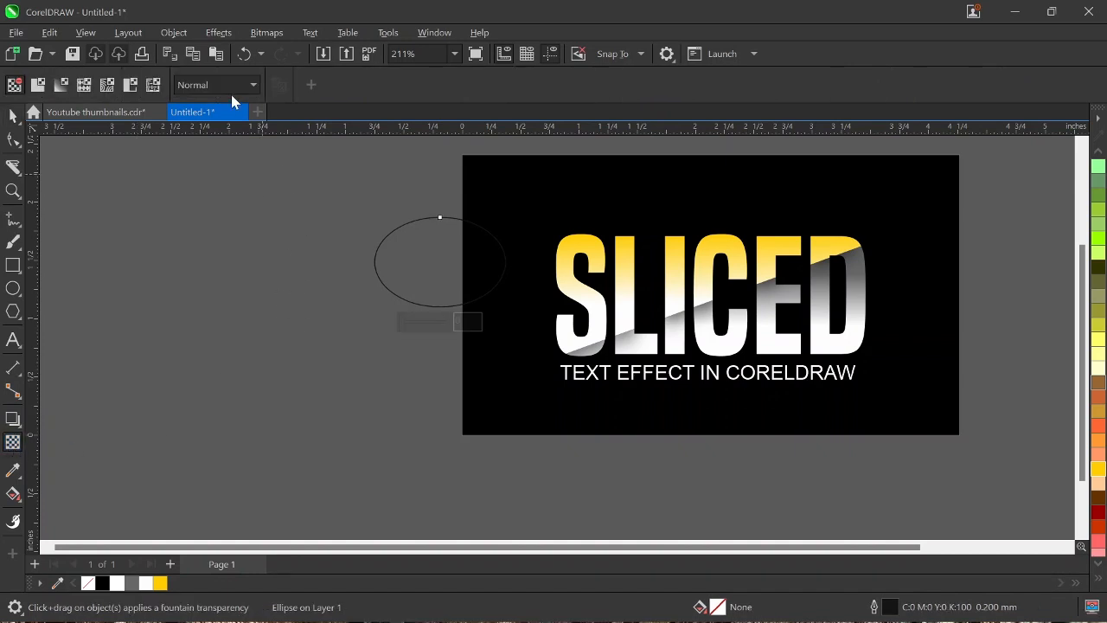
{"action": "left_click", "coordinate": [63, 85]}
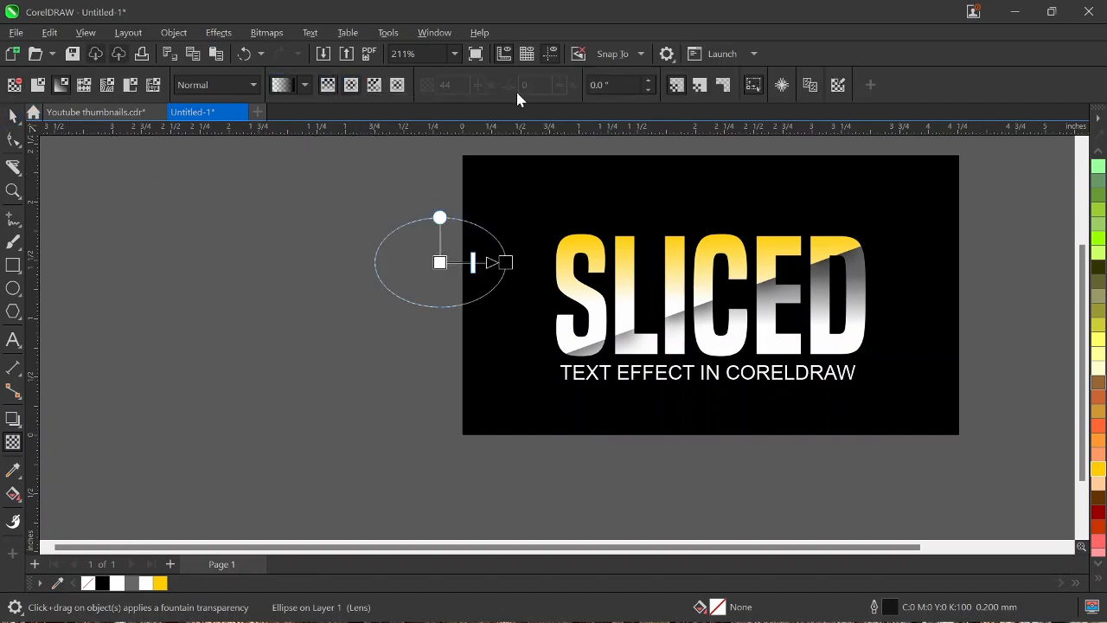
{"action": "left_click", "coordinate": [9, 115]}
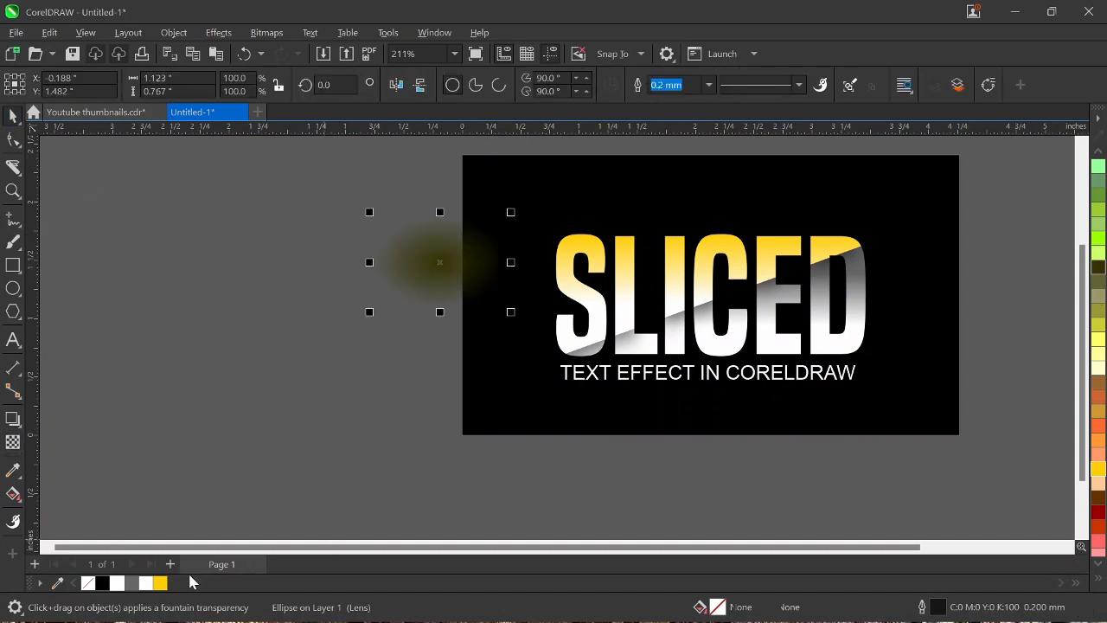
{"action": "left_click", "coordinate": [160, 582]}
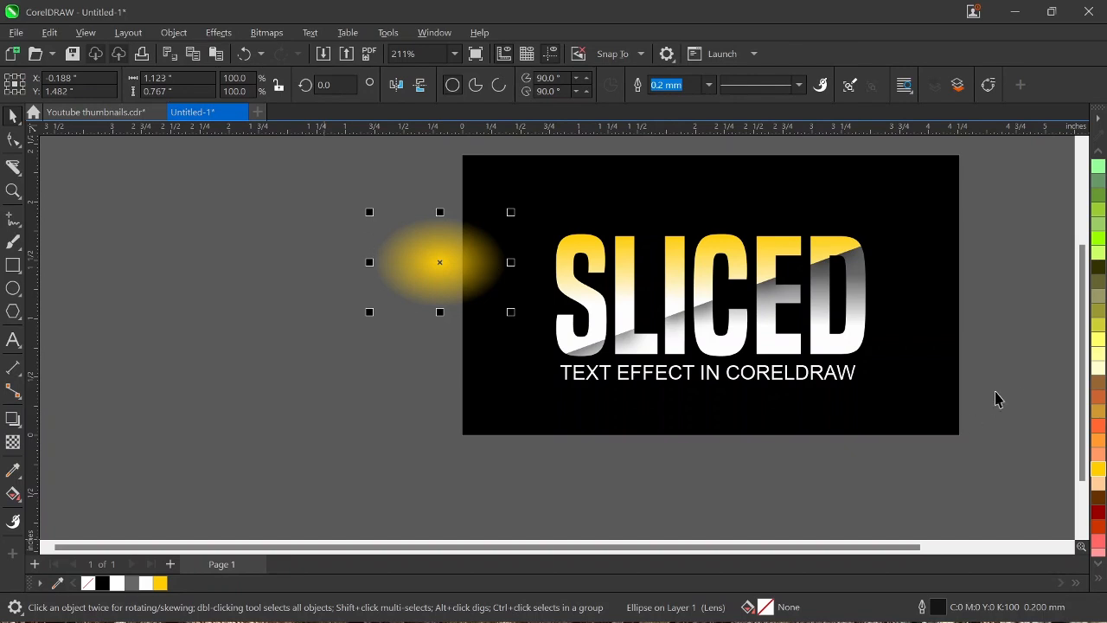
Step: Move the yellow glow onto the upper part of the black background and PowerClip it inside the rectangle
{"action": "scroll", "coordinate": [415, 337], "scroll_direction": "up", "scroll_amount": 3}
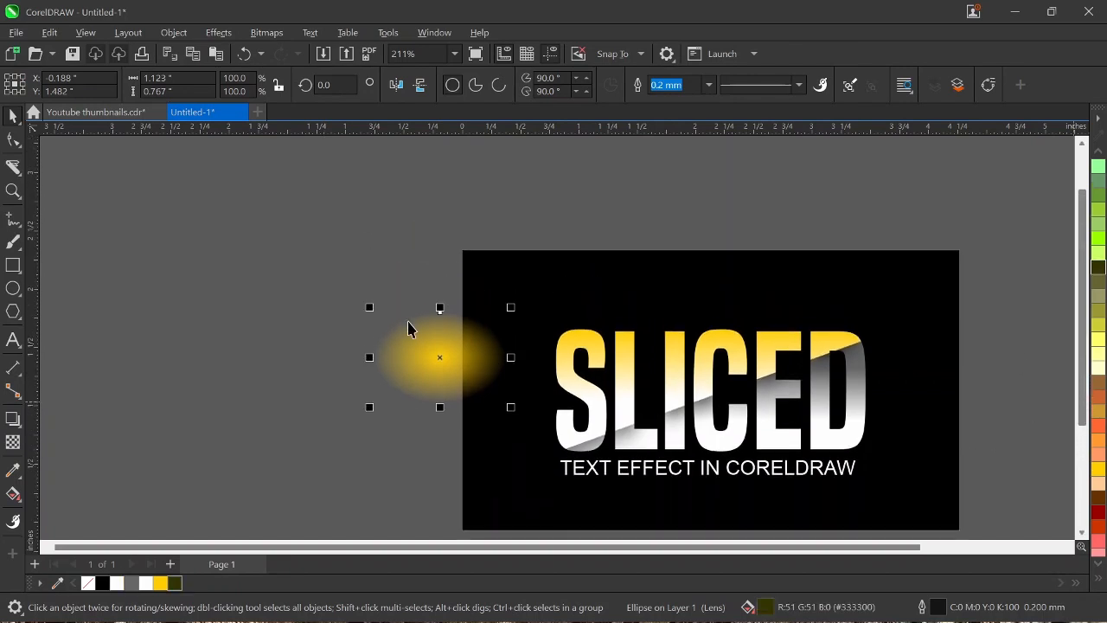
{"action": "left_click_drag", "start_coordinate": [420, 363], "coordinate": [708, 261]}
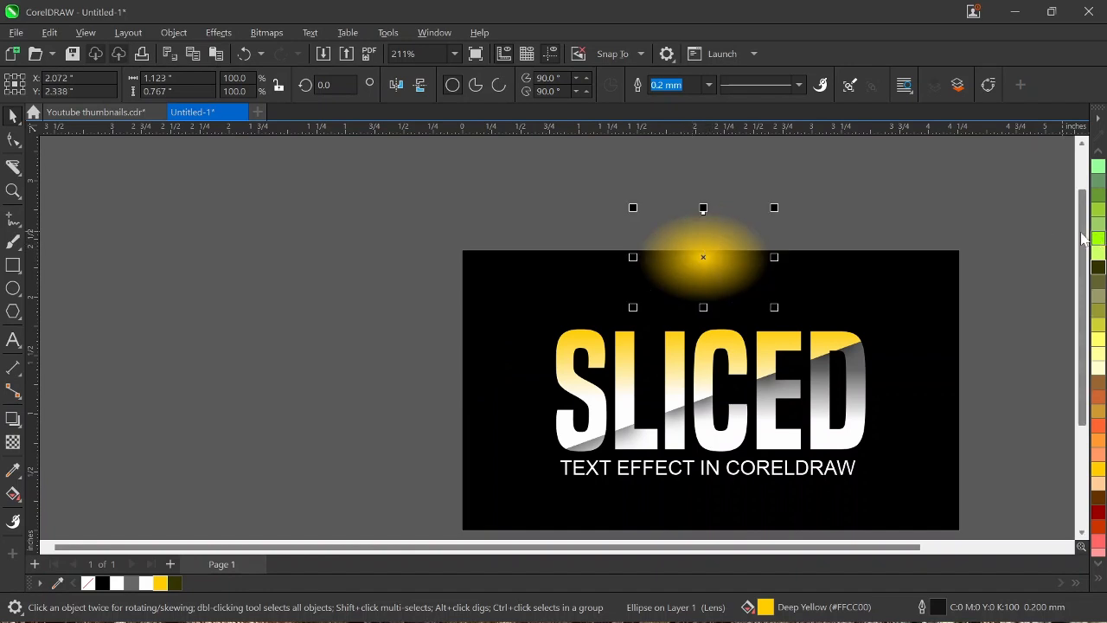
{"action": "scroll", "coordinate": [1072, 258], "scroll_direction": "down", "scroll_amount": 2}
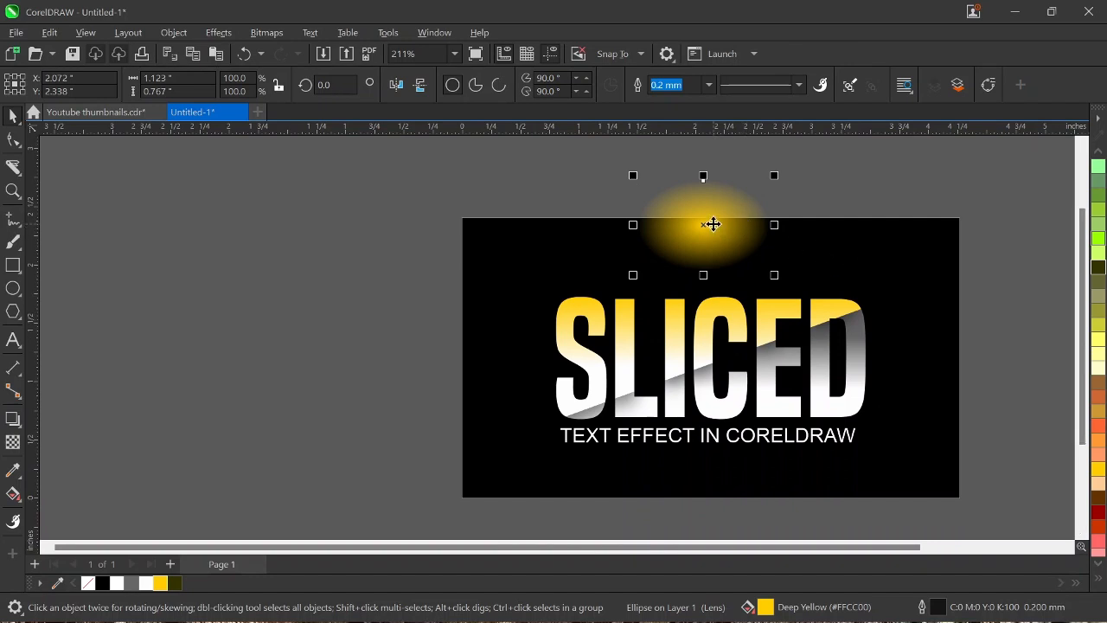
{"action": "left_click_drag", "start_coordinate": [710, 222], "coordinate": [726, 246]}
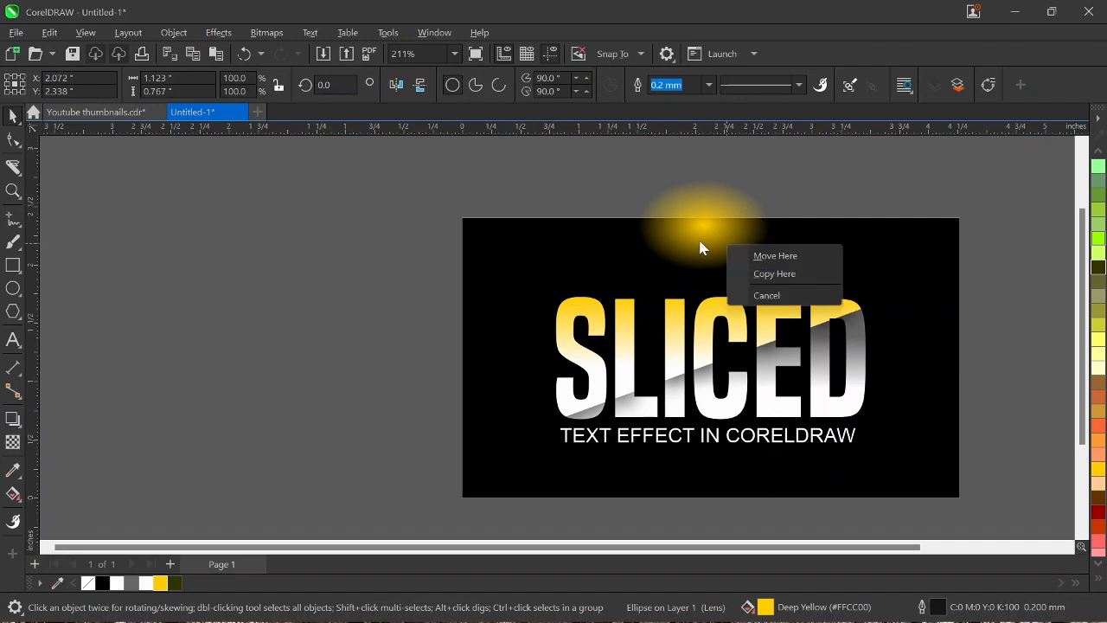
{"action": "key", "text": "Escape"}
{"action": "left_click_drag", "start_coordinate": [547, 165], "coordinate": [658, 243]}
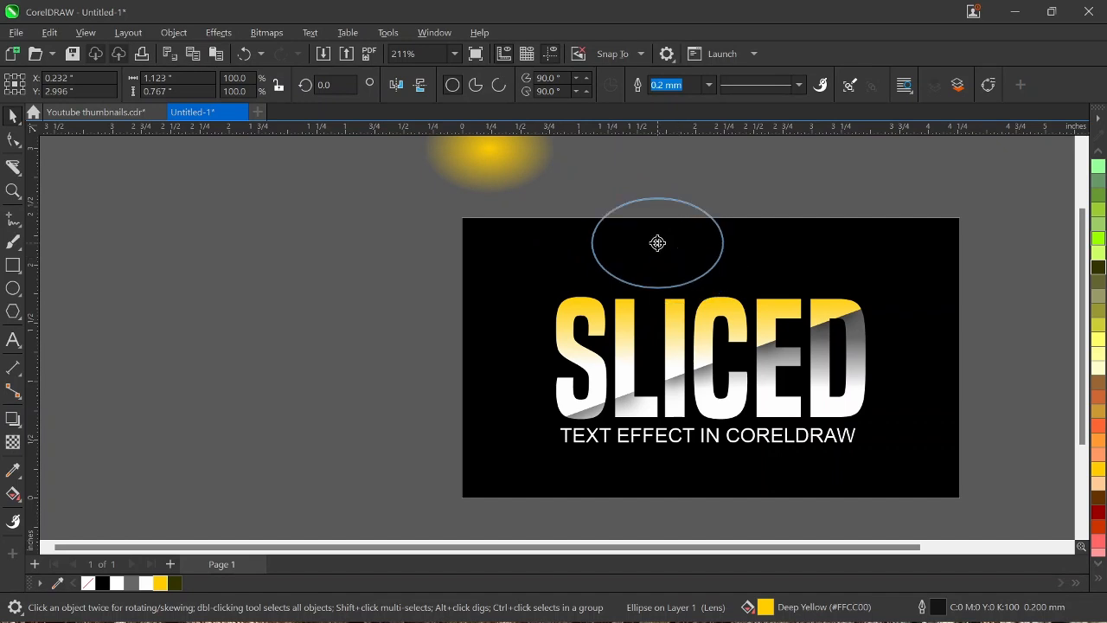
{"action": "left_click_drag", "start_coordinate": [658, 243], "coordinate": [659, 246]}
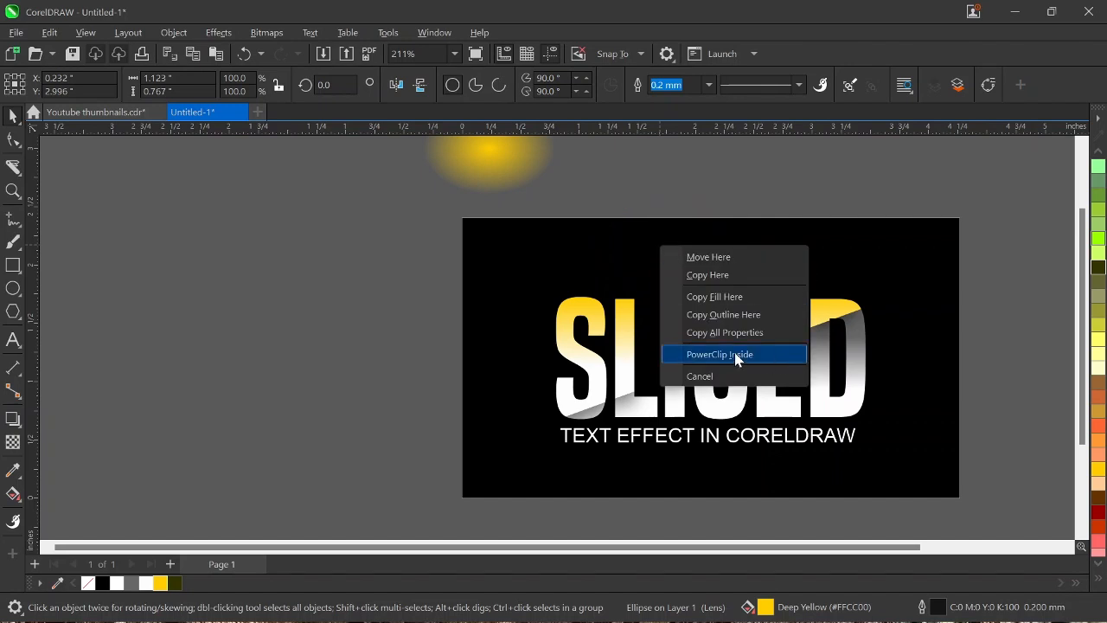
{"action": "left_click", "coordinate": [736, 355]}
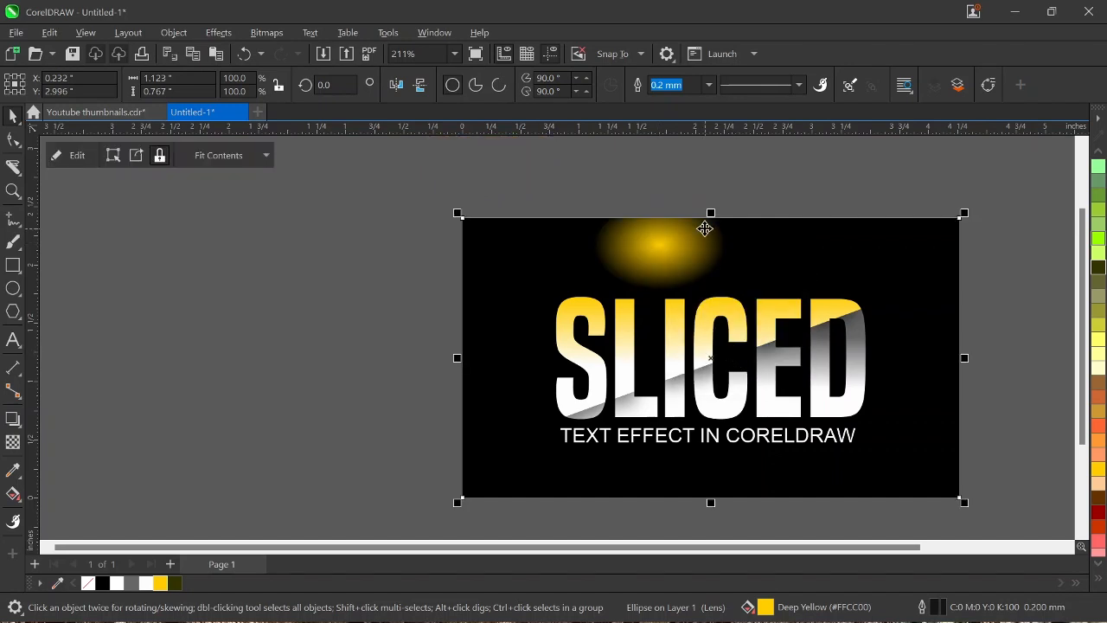
Step: Edit the PowerClip contents to reposition the yellow glow at the middle of the background's top edge, and finish editing
{"action": "right_click", "coordinate": [704, 228]}
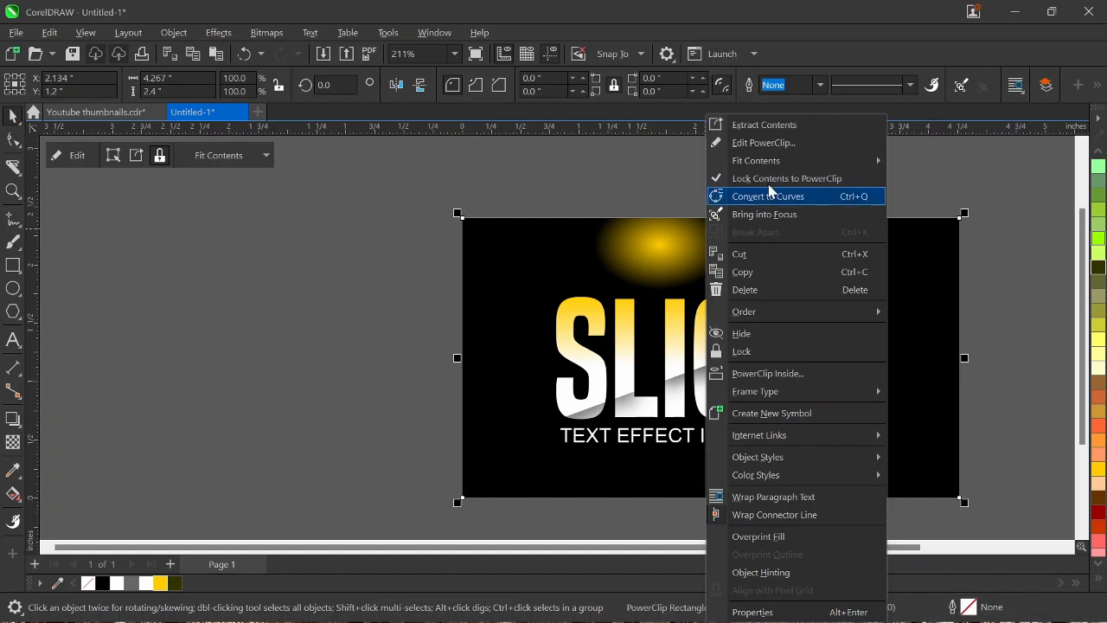
{"action": "left_click", "coordinate": [768, 143]}
{"action": "left_click", "coordinate": [665, 245]}
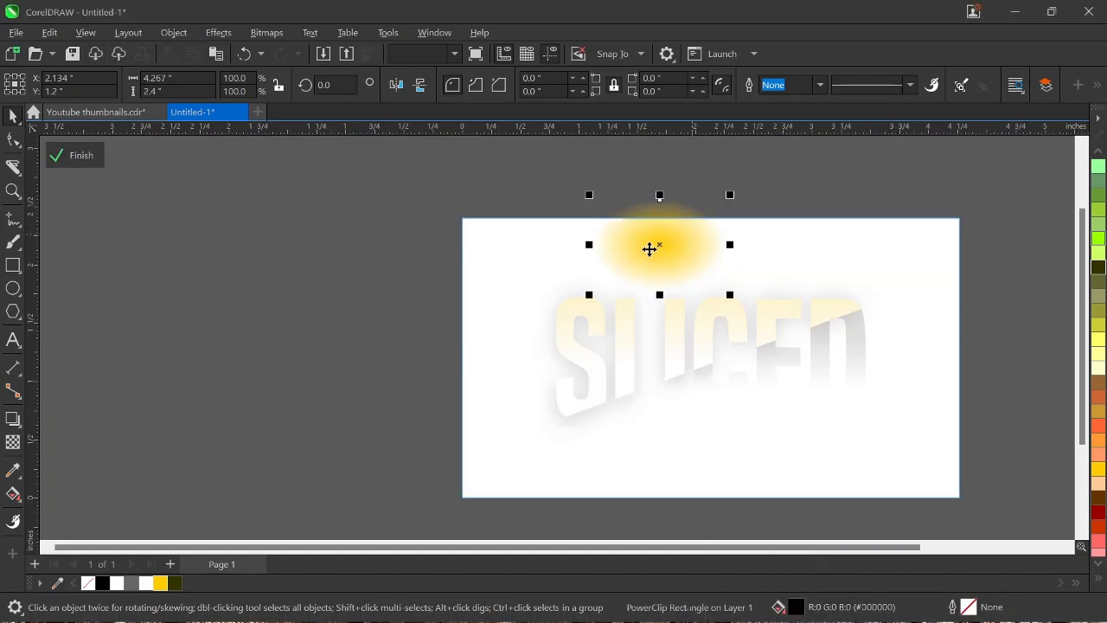
{"action": "key", "text": "Delete"}
{"action": "key", "text": "ctrl+z"}
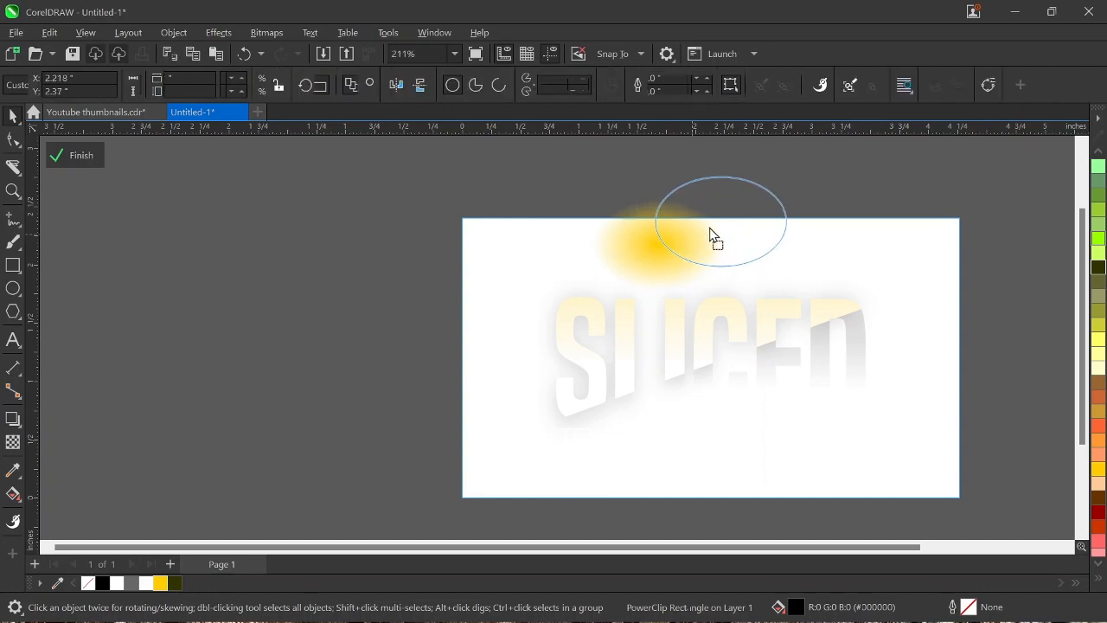
{"action": "left_click_drag", "start_coordinate": [706, 227], "coordinate": [704, 224]}
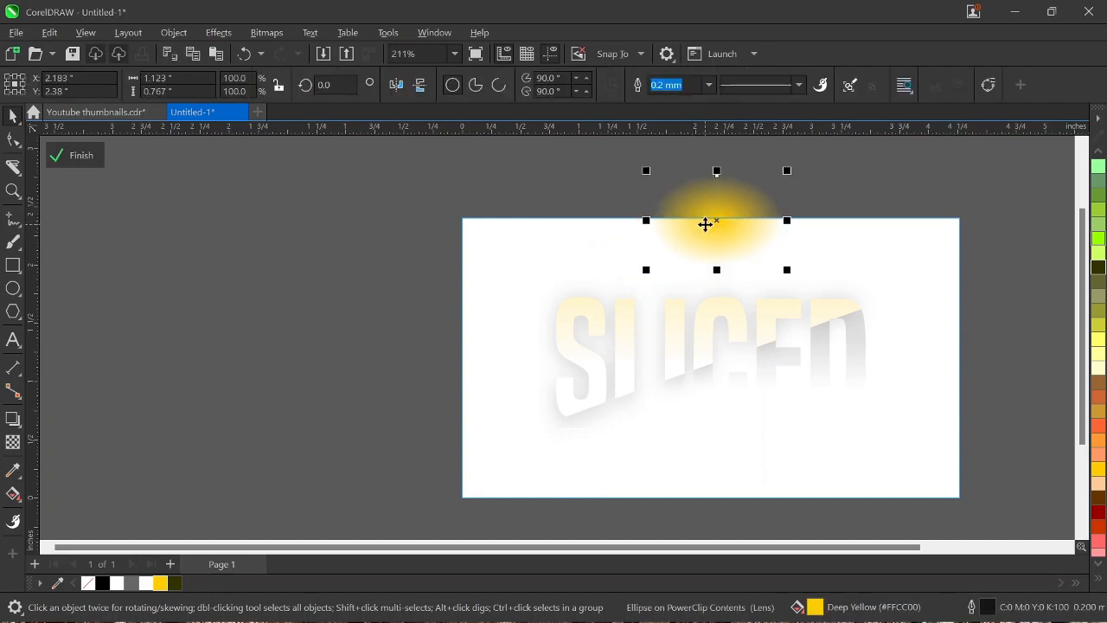
{"action": "left_click", "coordinate": [76, 157]}
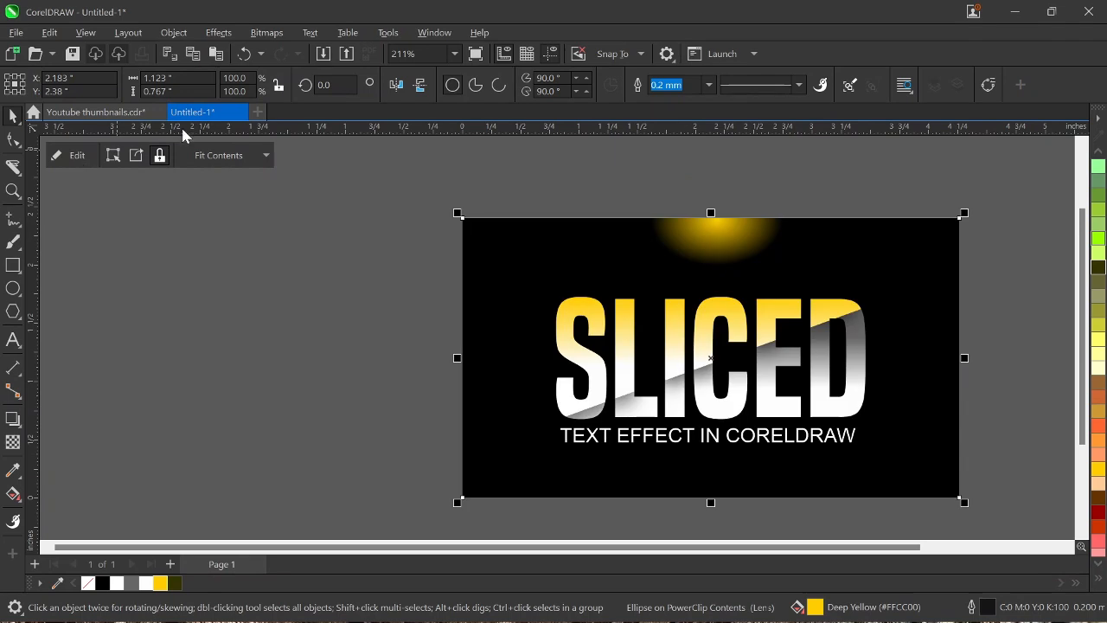
Step: Reopen the PowerClip contents for editing and widen the yellow glow to about 1.22 inches
{"action": "right_click", "coordinate": [733, 240]}
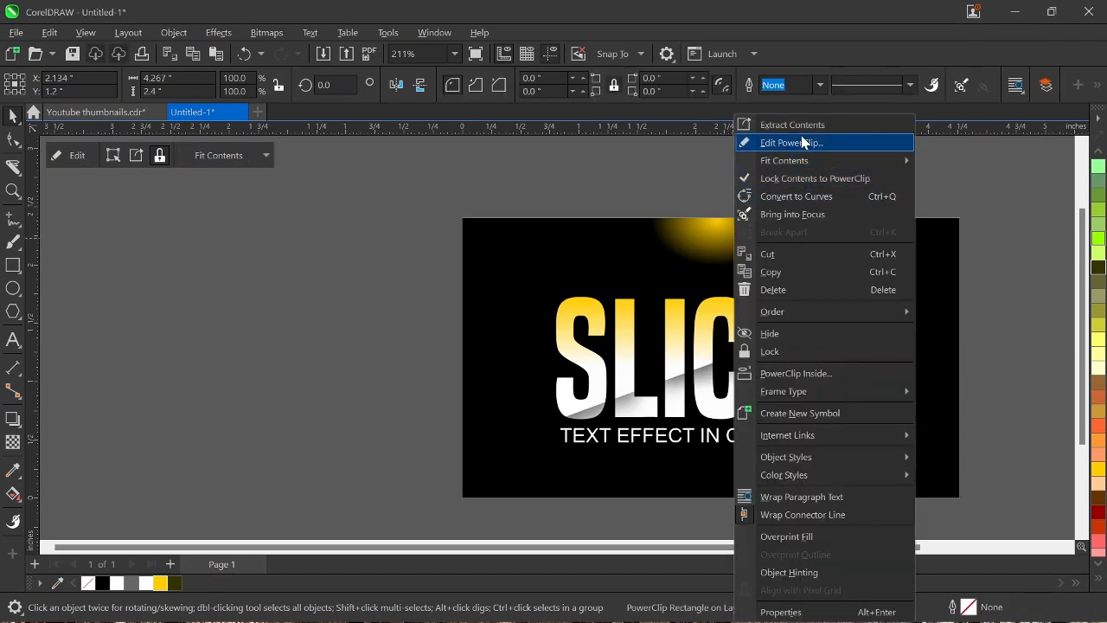
{"action": "left_click", "coordinate": [742, 143]}
{"action": "left_click", "coordinate": [672, 227]}
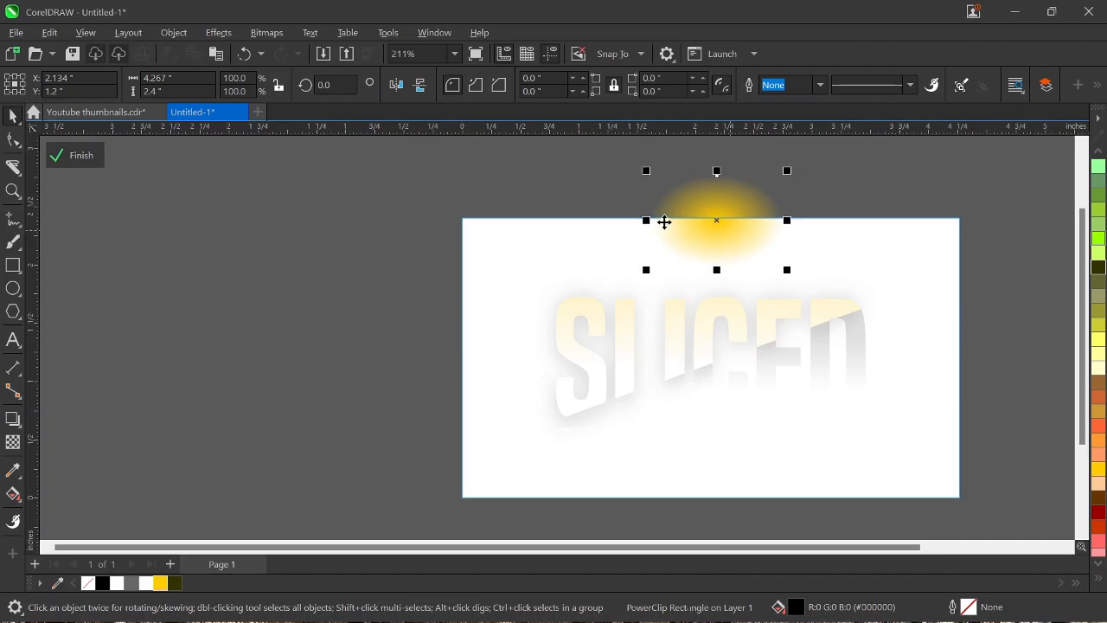
{"action": "left_click_drag", "start_coordinate": [647, 219], "coordinate": [633, 220]}
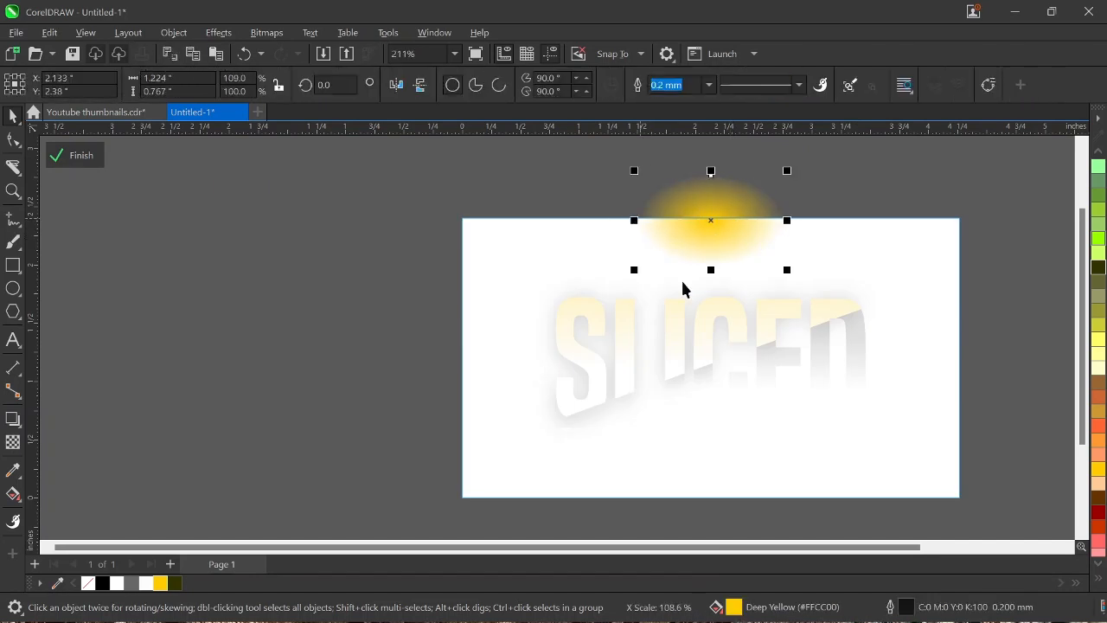
Step: Apply a Gaussian Blur effect to the yellow glow at the background's top edge
{"action": "left_click", "coordinate": [173, 33]}
{"action": "left_click", "coordinate": [178, 232]}
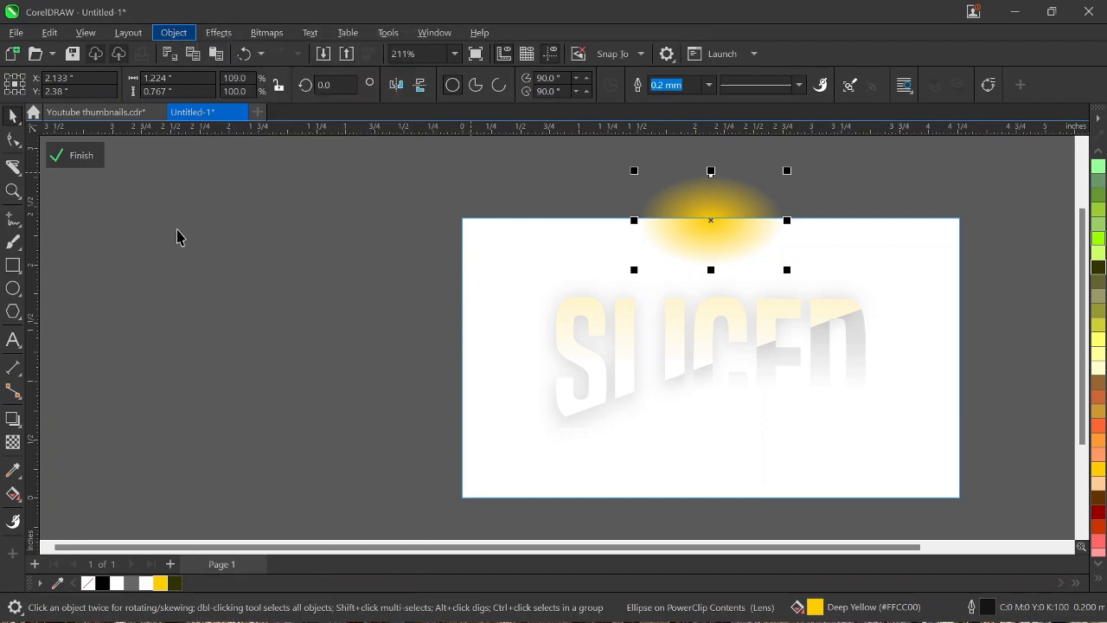
{"action": "left_click", "coordinate": [217, 35]}
{"action": "left_click", "coordinate": [219, 39]}
{"action": "left_click", "coordinate": [223, 39]}
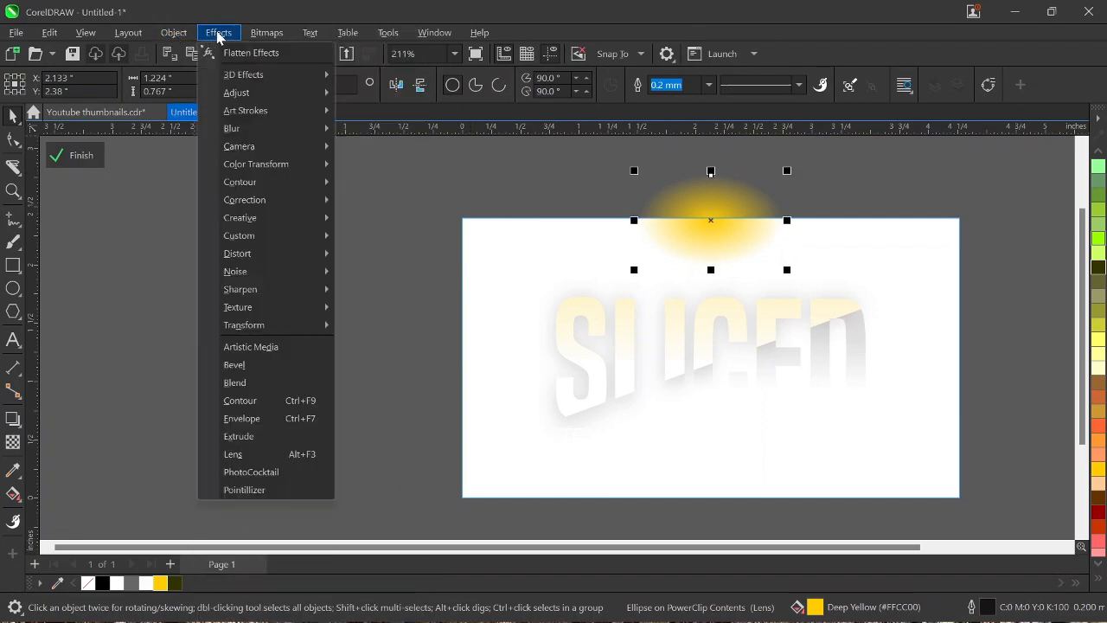
{"action": "mouse_move", "coordinate": [283, 127]}
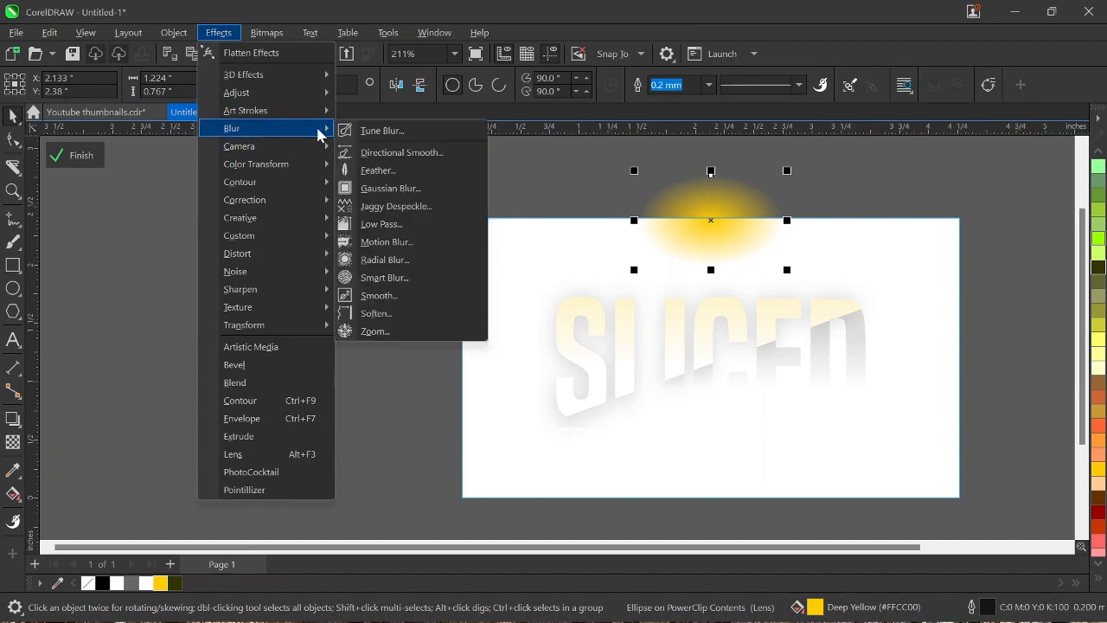
{"action": "left_click", "coordinate": [394, 189]}
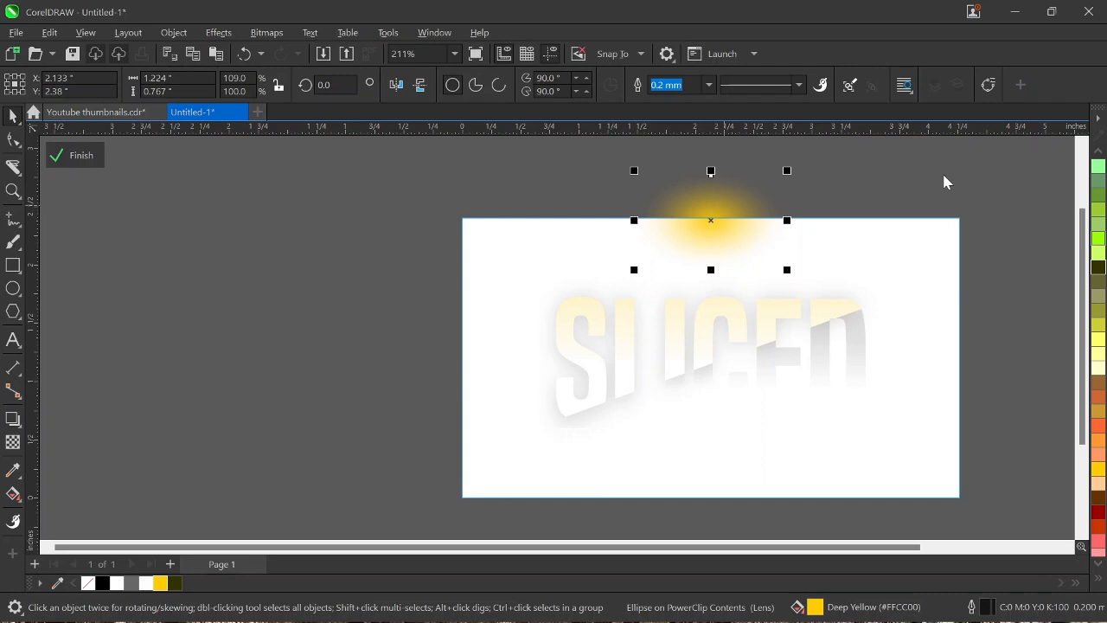
Step: Place a copy of the blurred yellow glow in the background's lower-right corner and finish editing the PowerClip
{"action": "key", "text": "alt+Return"}
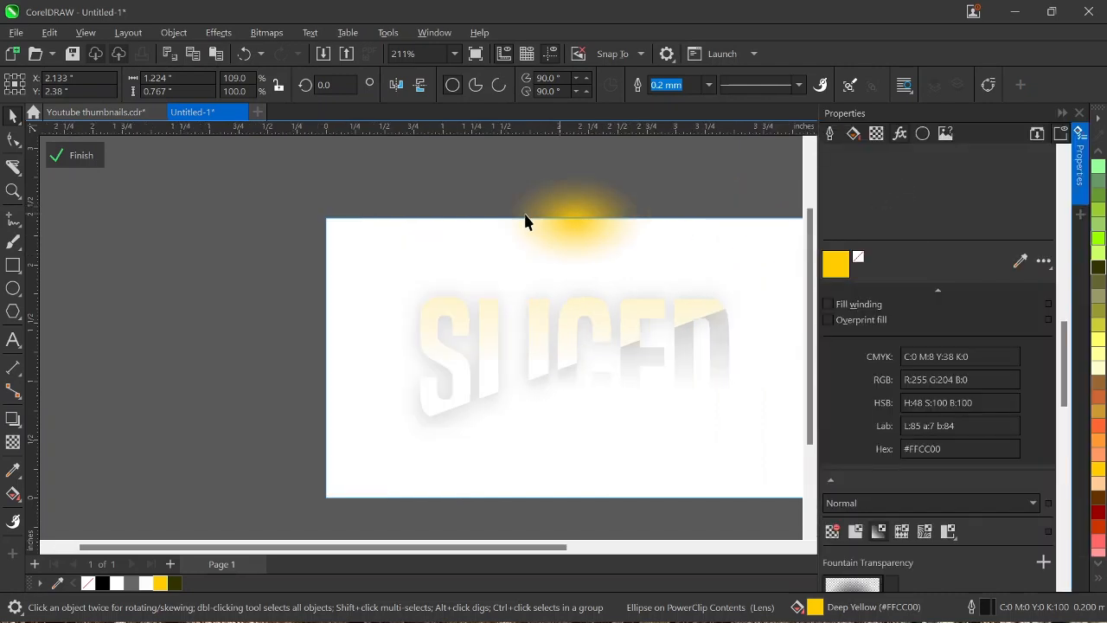
{"action": "scroll", "coordinate": [550, 216], "scroll_direction": "down", "scroll_amount": 1}
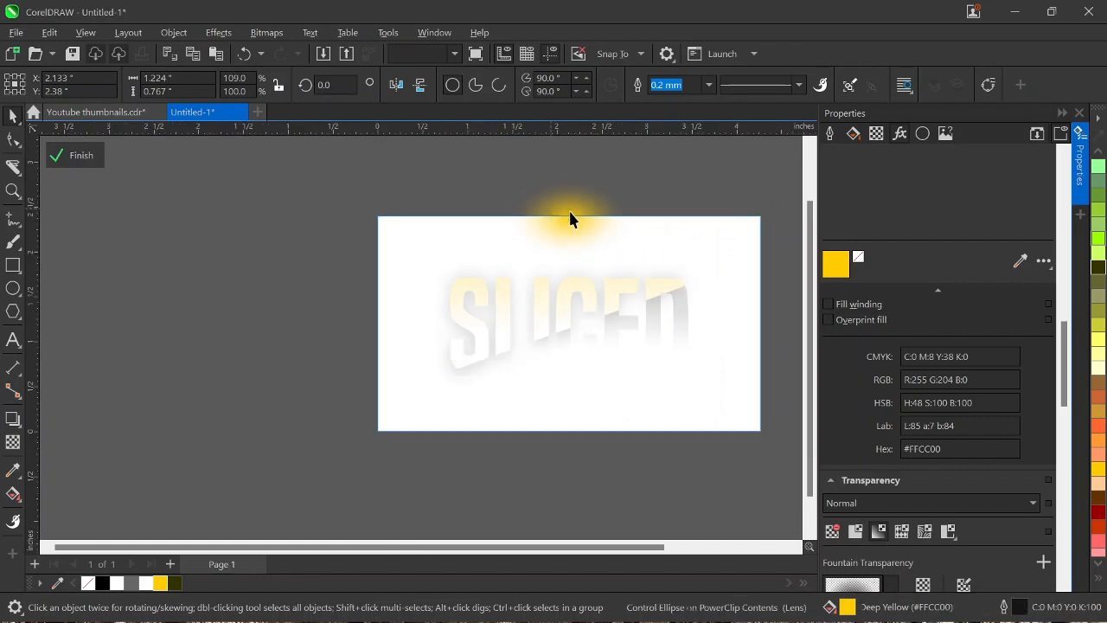
{"action": "left_click", "coordinate": [568, 216]}
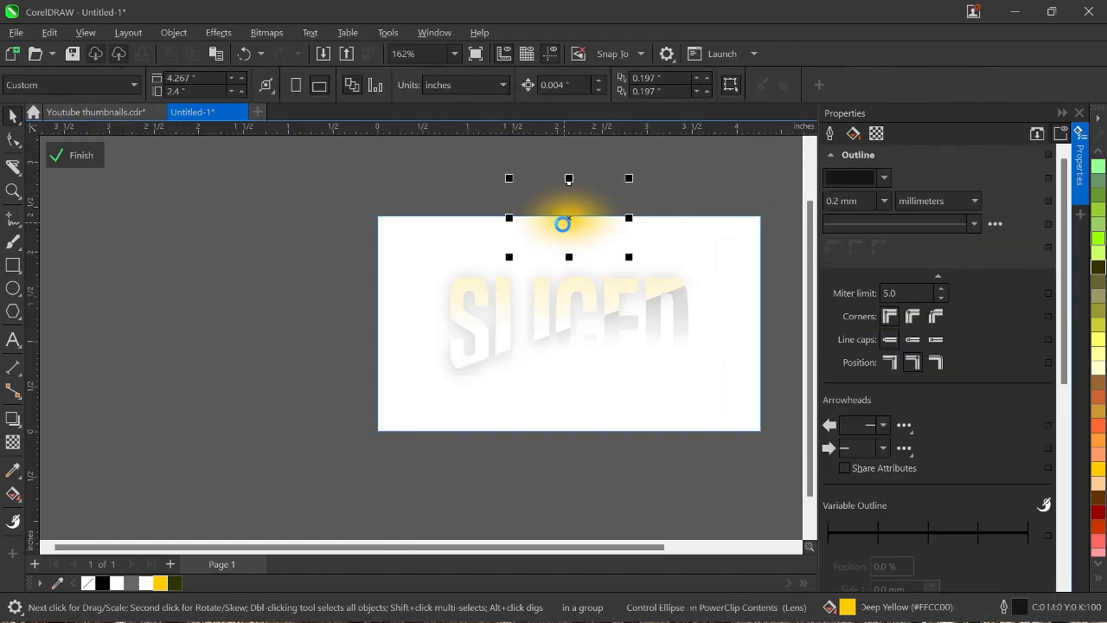
{"action": "left_click_drag", "start_coordinate": [562, 224], "coordinate": [586, 196]}
{"action": "left_click", "coordinate": [743, 426]}
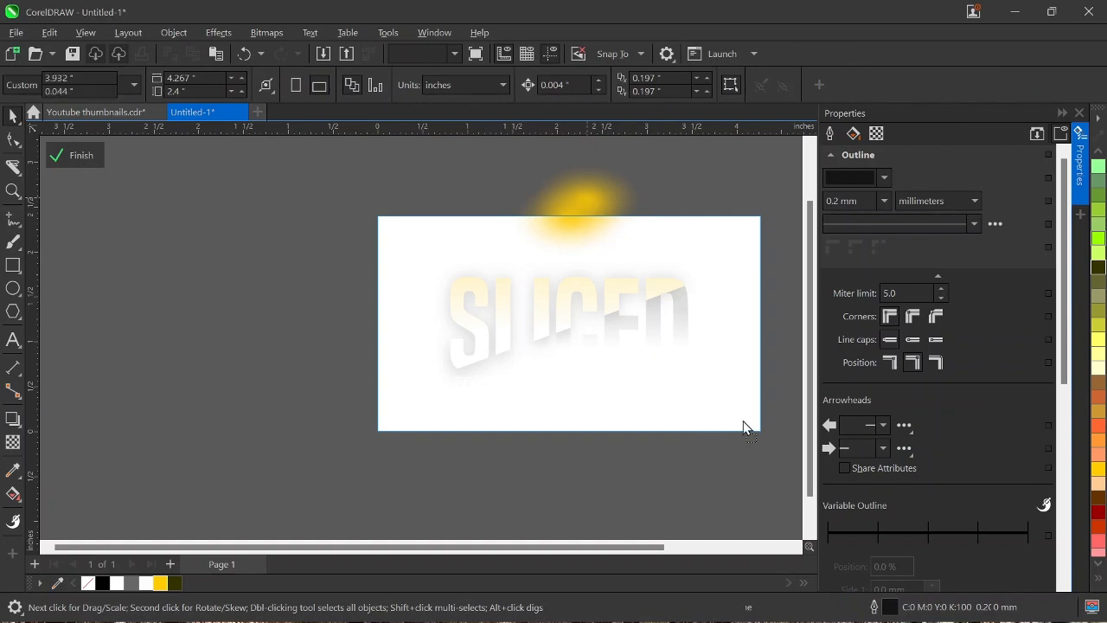
{"action": "mouse_move", "coordinate": [743, 421]}
{"action": "left_mouse_down"}
{"action": "mouse_move", "coordinate": [745, 432]}
{"action": "mouse_move", "coordinate": [748, 423]}
{"action": "left_mouse_up"}
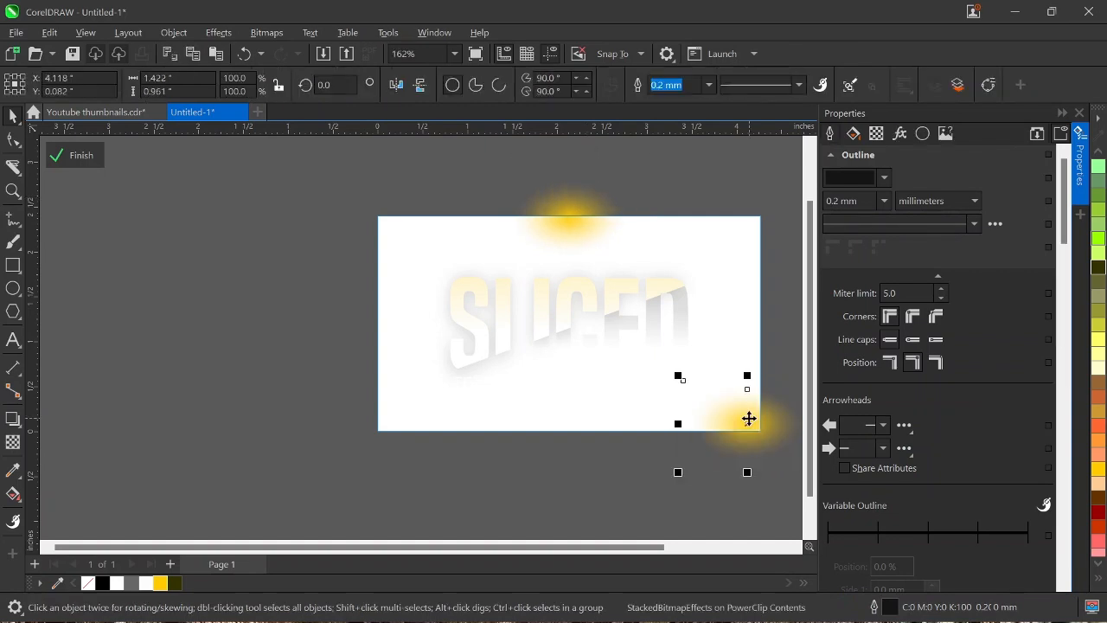
{"action": "left_click", "coordinate": [79, 159]}
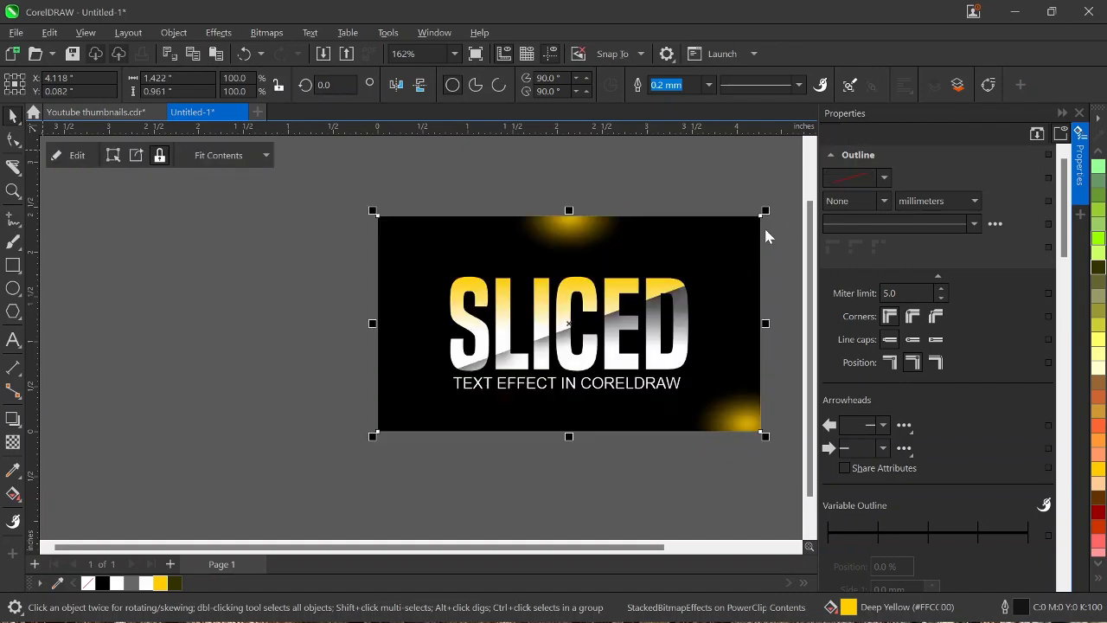
Step: Deselect the artwork, close the object properties and fit the whole design in the view
{"action": "left_click", "coordinate": [767, 236]}
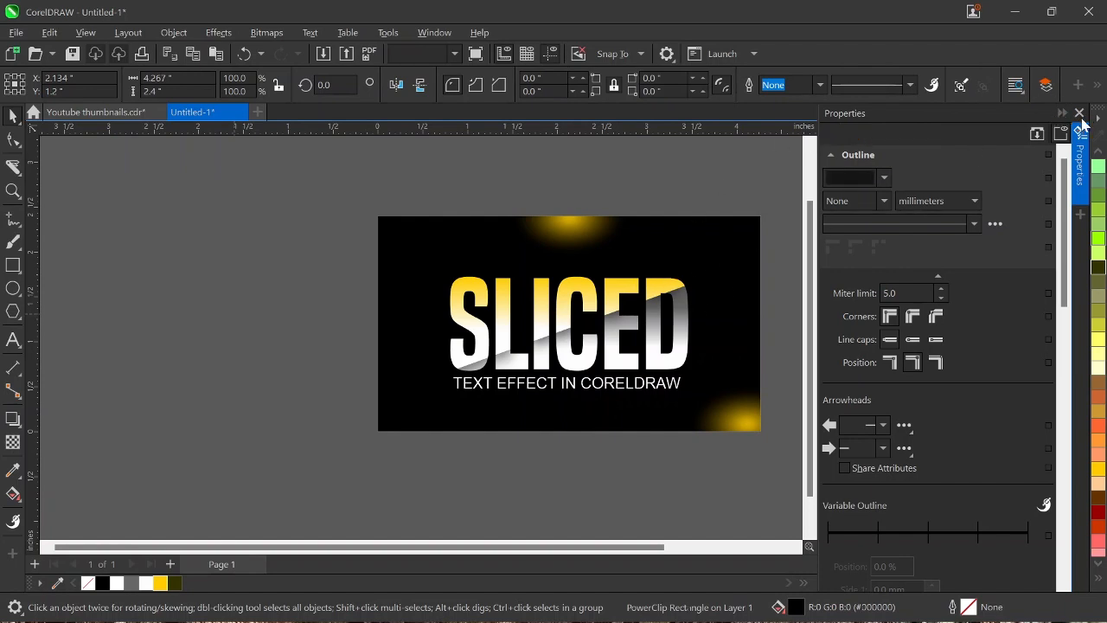
{"action": "left_click", "coordinate": [1081, 115]}
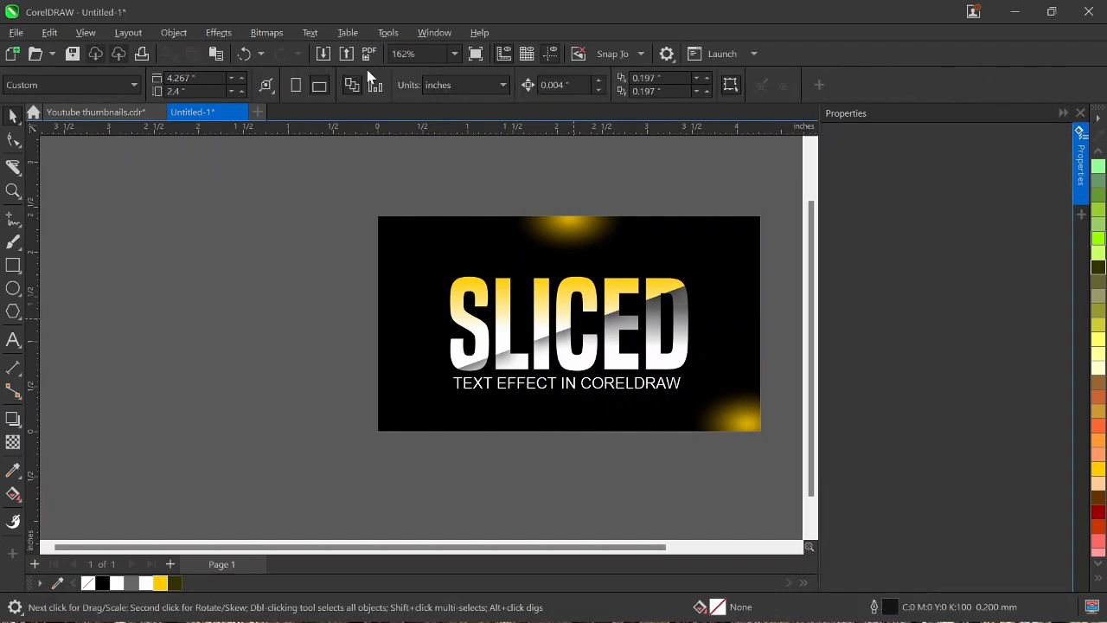
{"action": "left_click", "coordinate": [457, 53]}
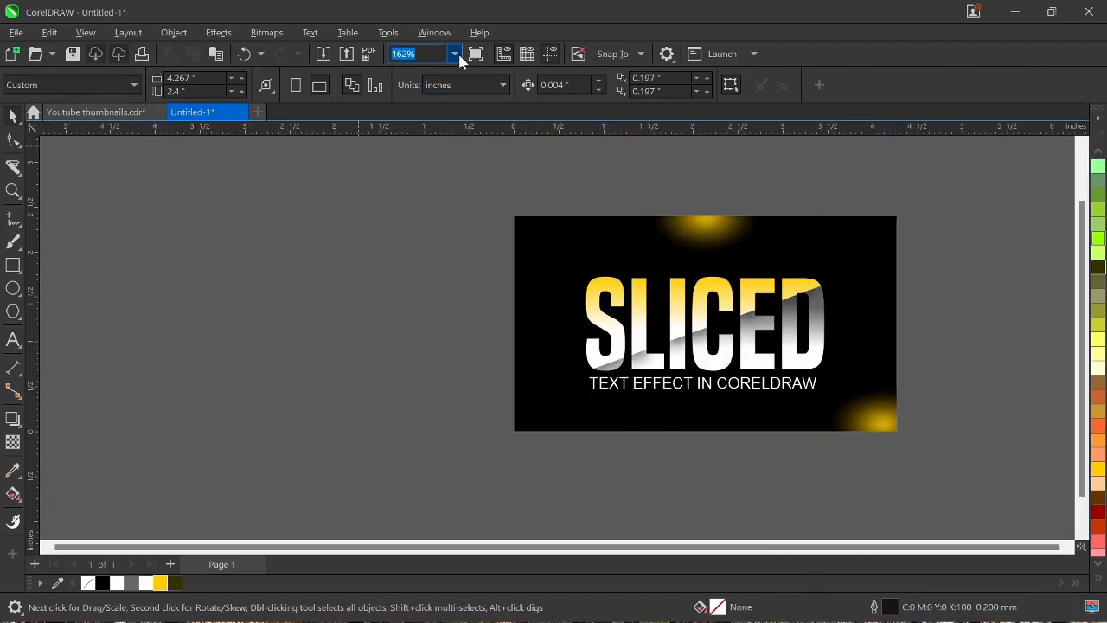
{"action": "left_click", "coordinate": [406, 73]}
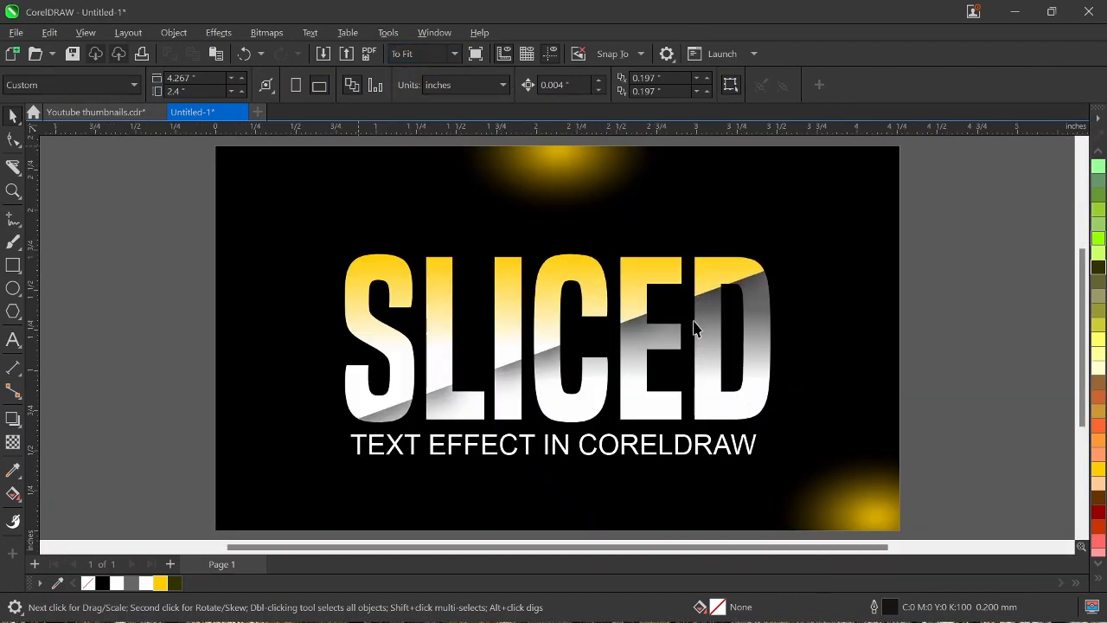